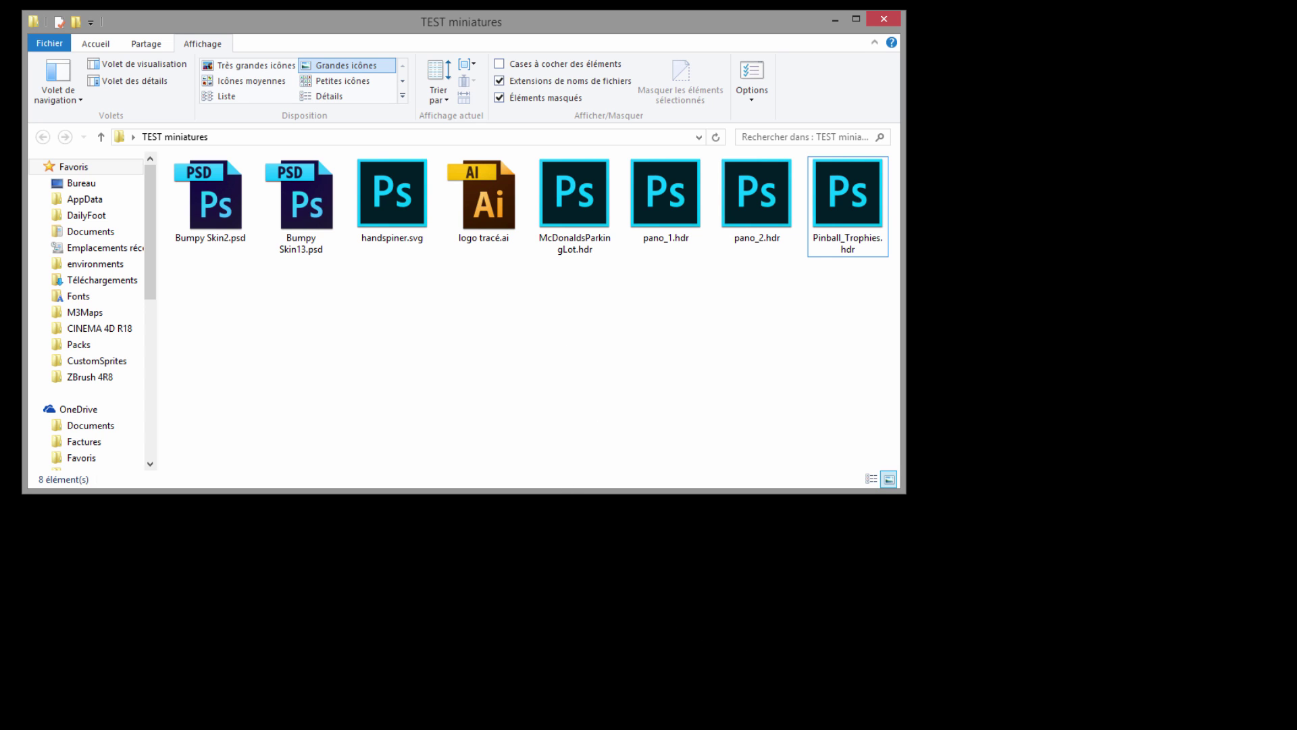
Switch to Firefox and open the SageThumbs project page on SourceForge from the search results, continuing past the cookie notice
click(825, 669)
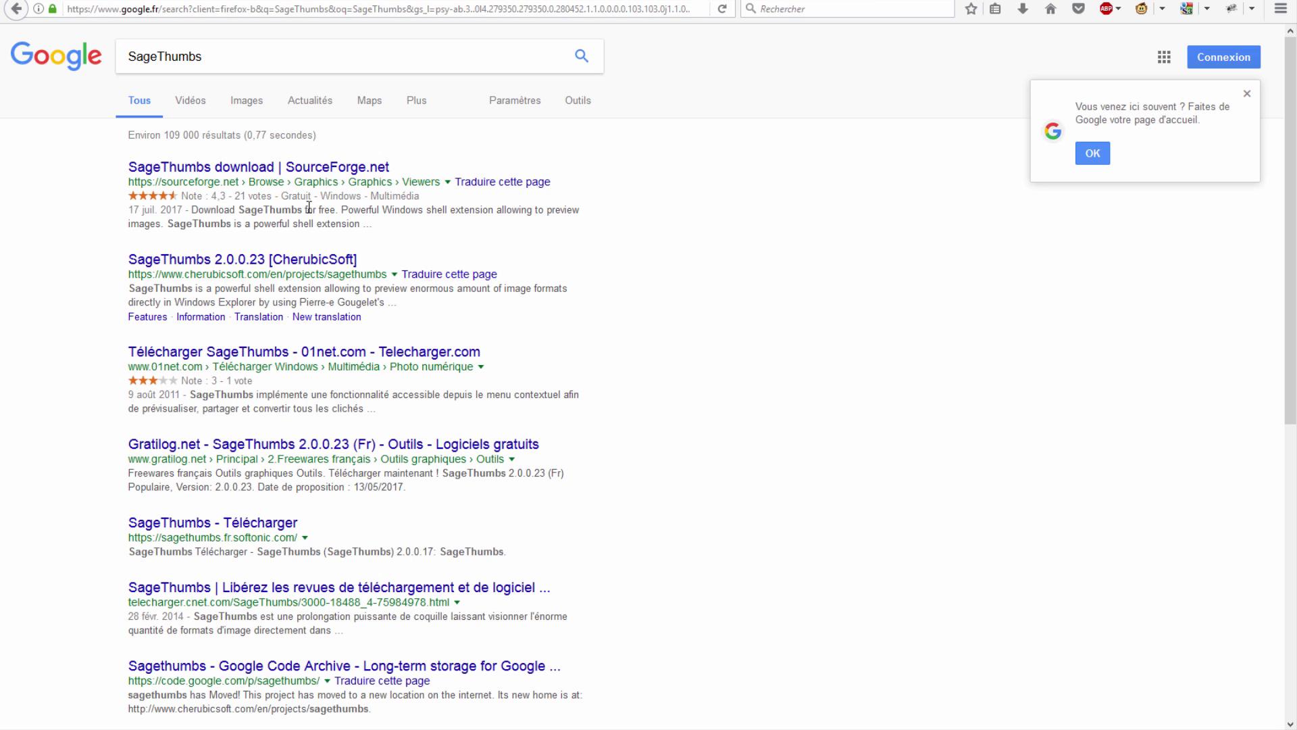
double_click(205, 60)
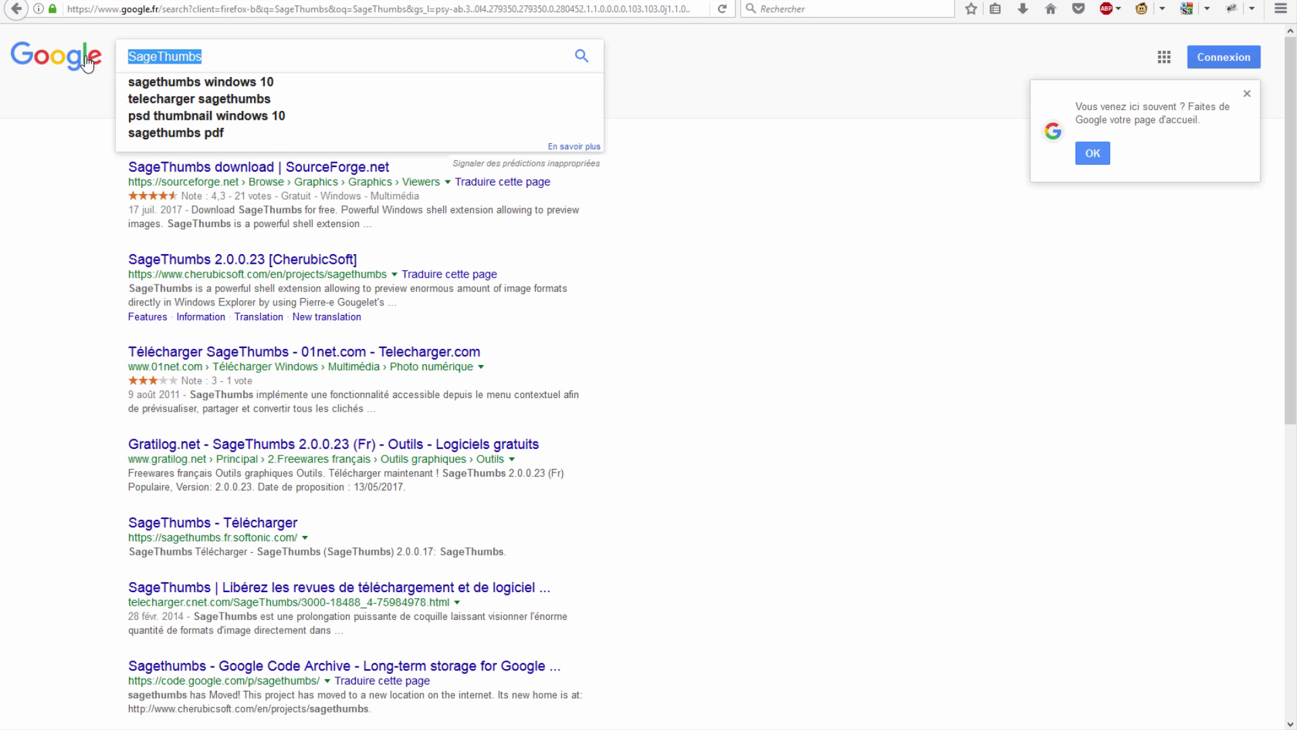
click(164, 57)
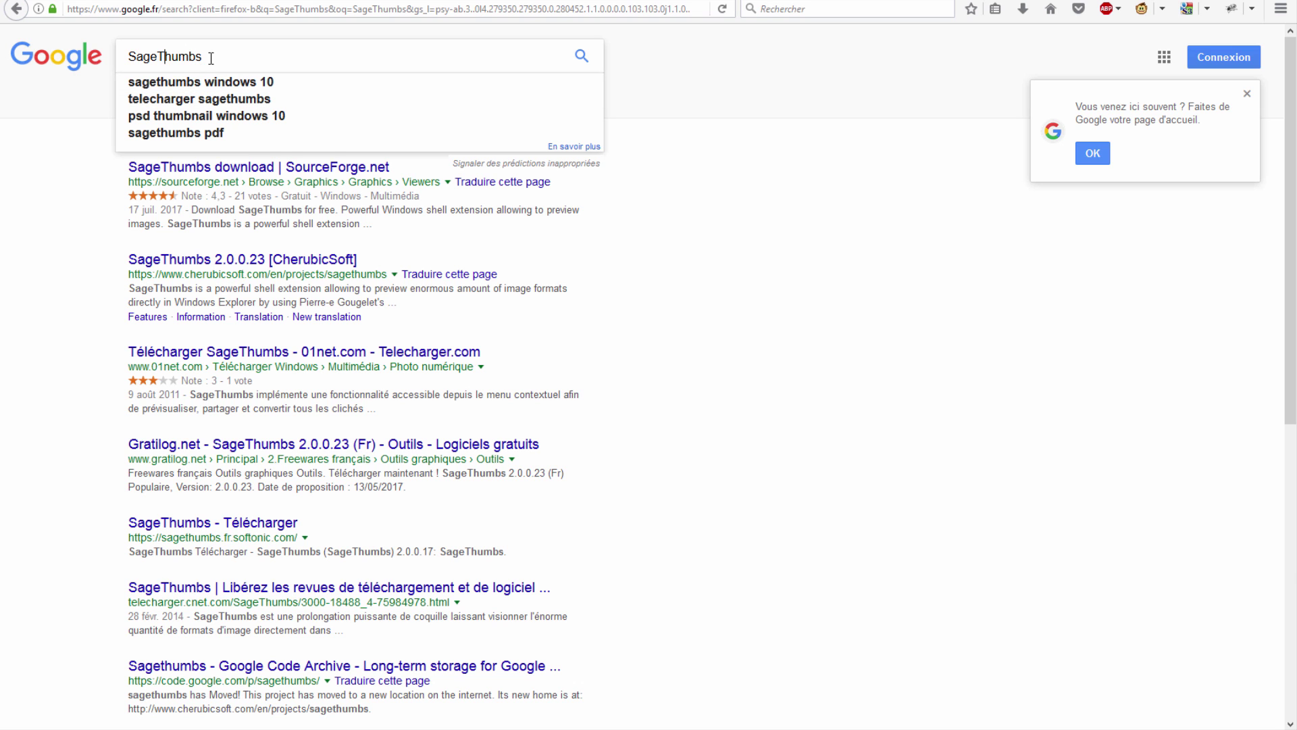
click(206, 170)
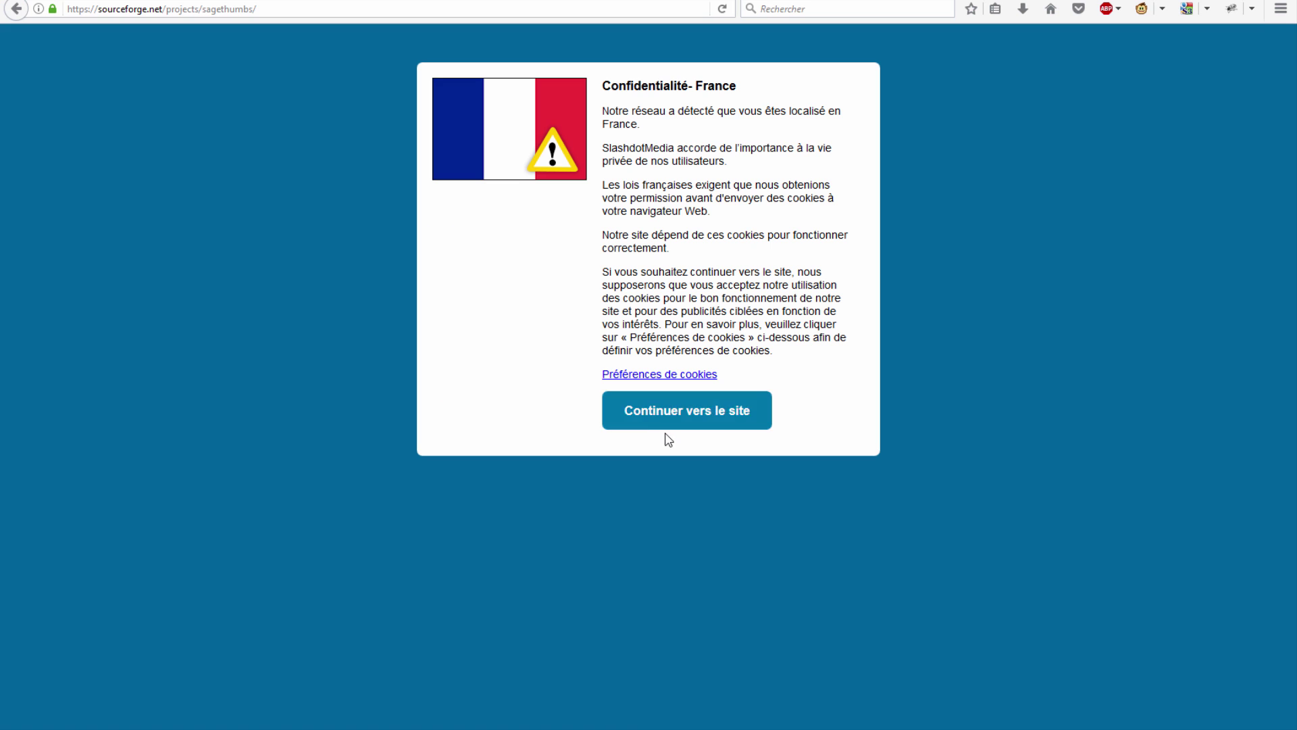
click(667, 421)
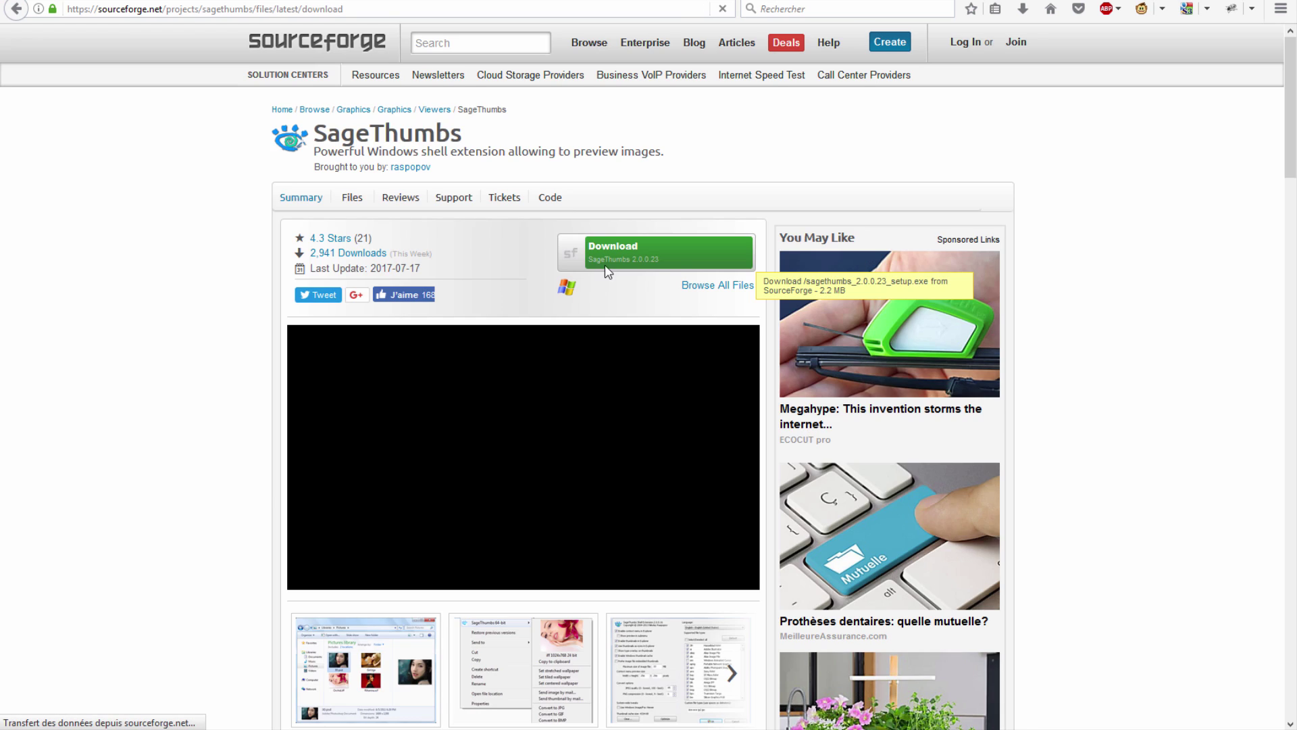
Download and save sagethumbs_2.0.0.23_setup.exe, and launch it with permission to make changes to the computer
click(605, 264)
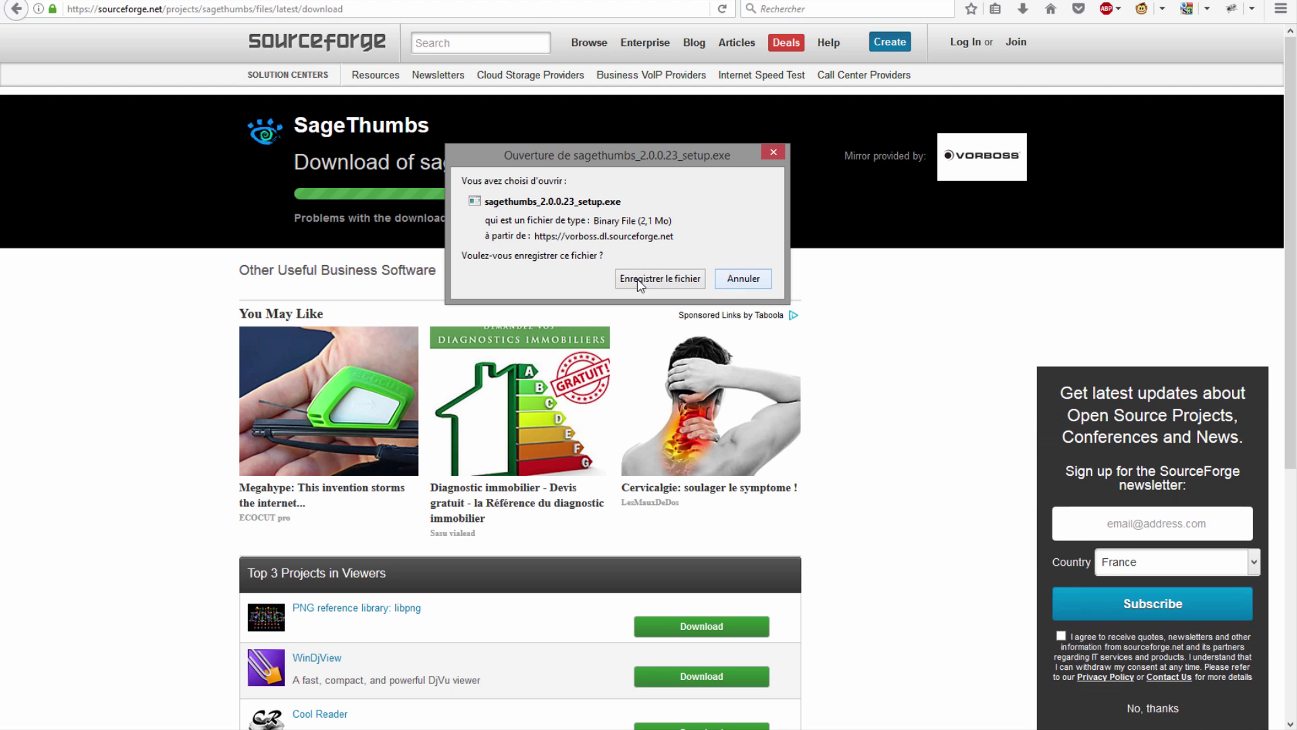
click(639, 283)
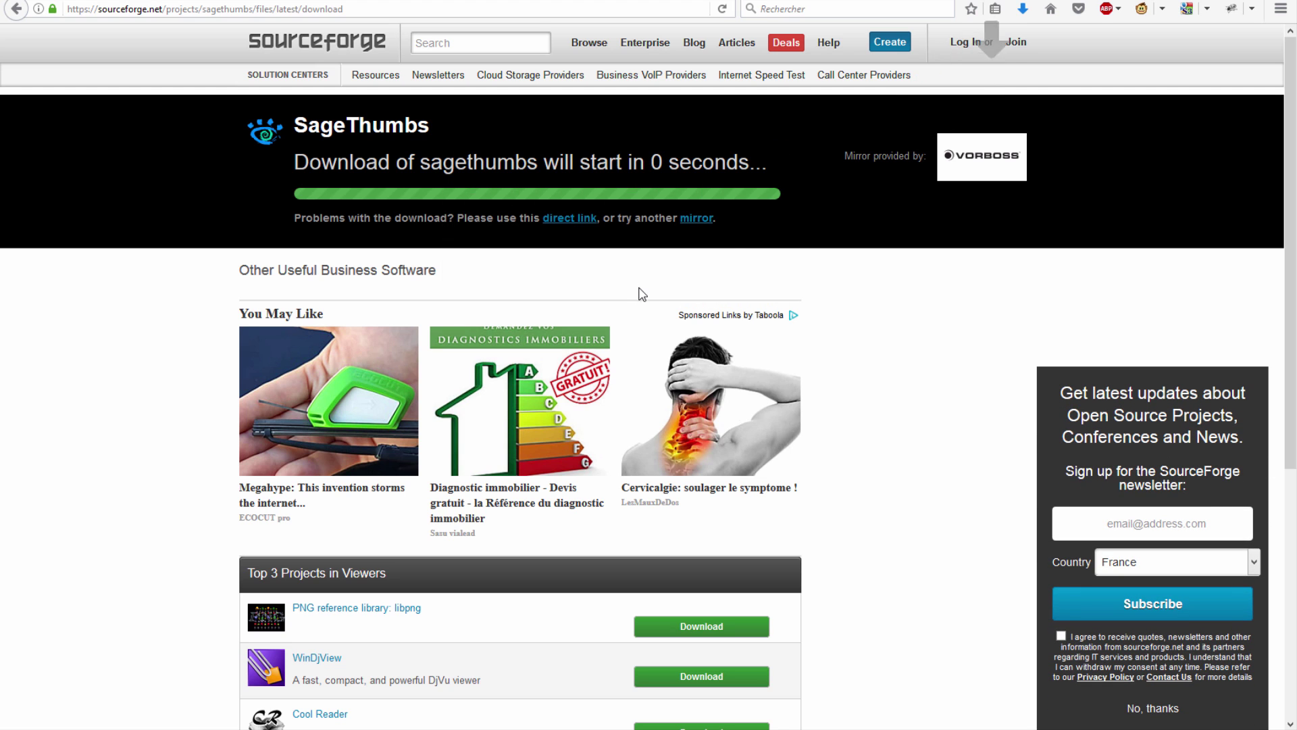
click(1022, 15)
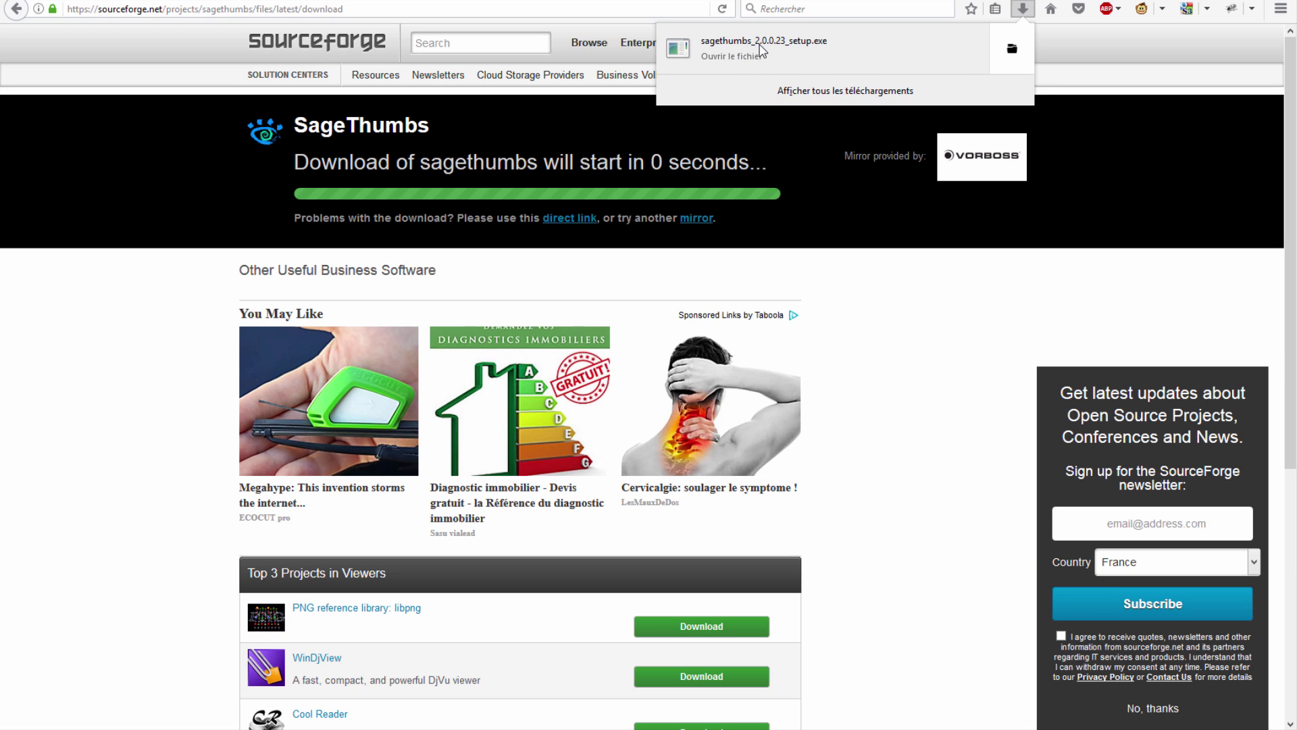
click(746, 59)
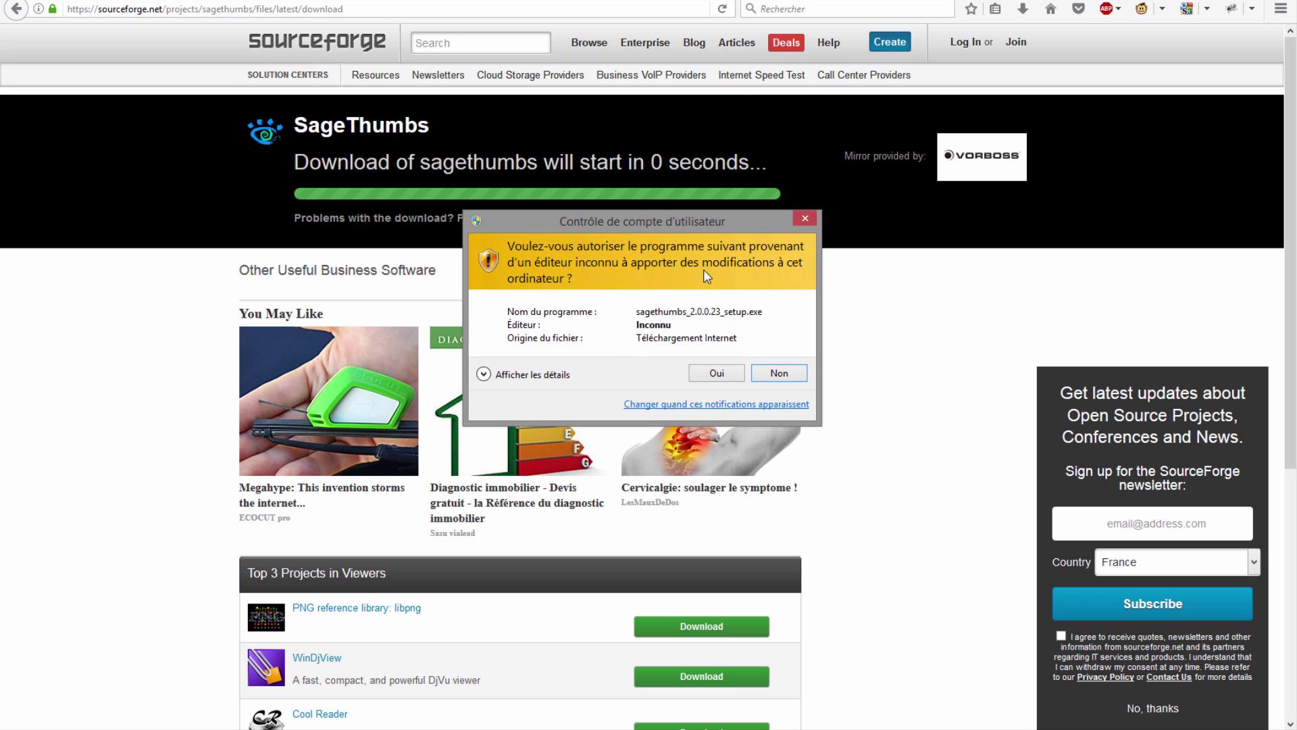
click(715, 375)
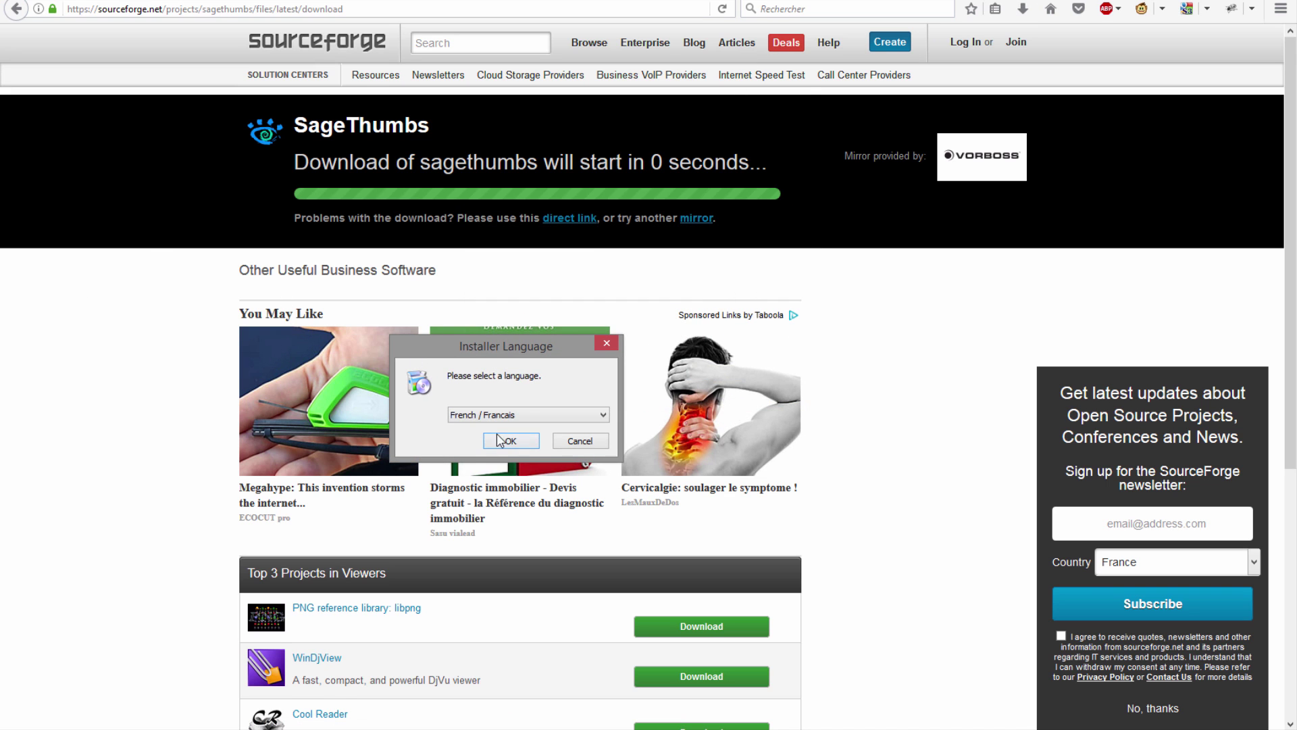
Start the SageThumbs setup in French, accept the licence and keep the preselected components
click(513, 446)
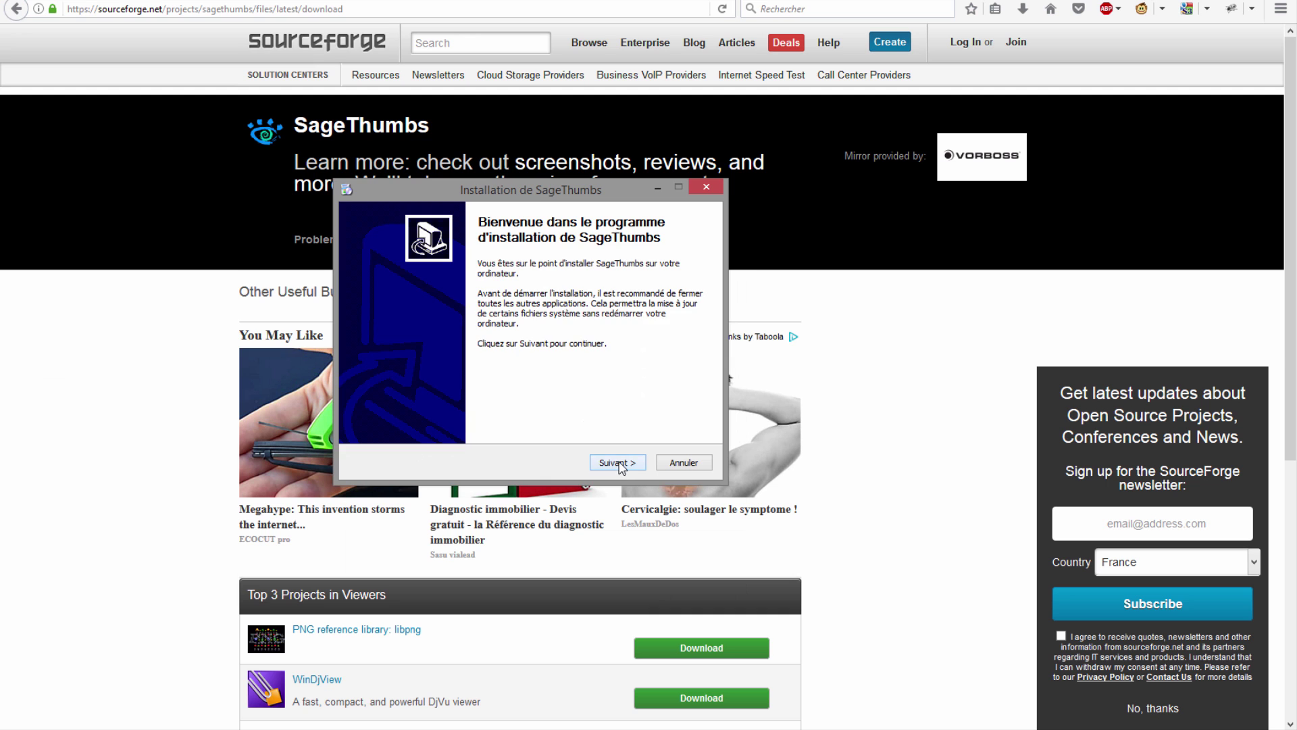
click(619, 463)
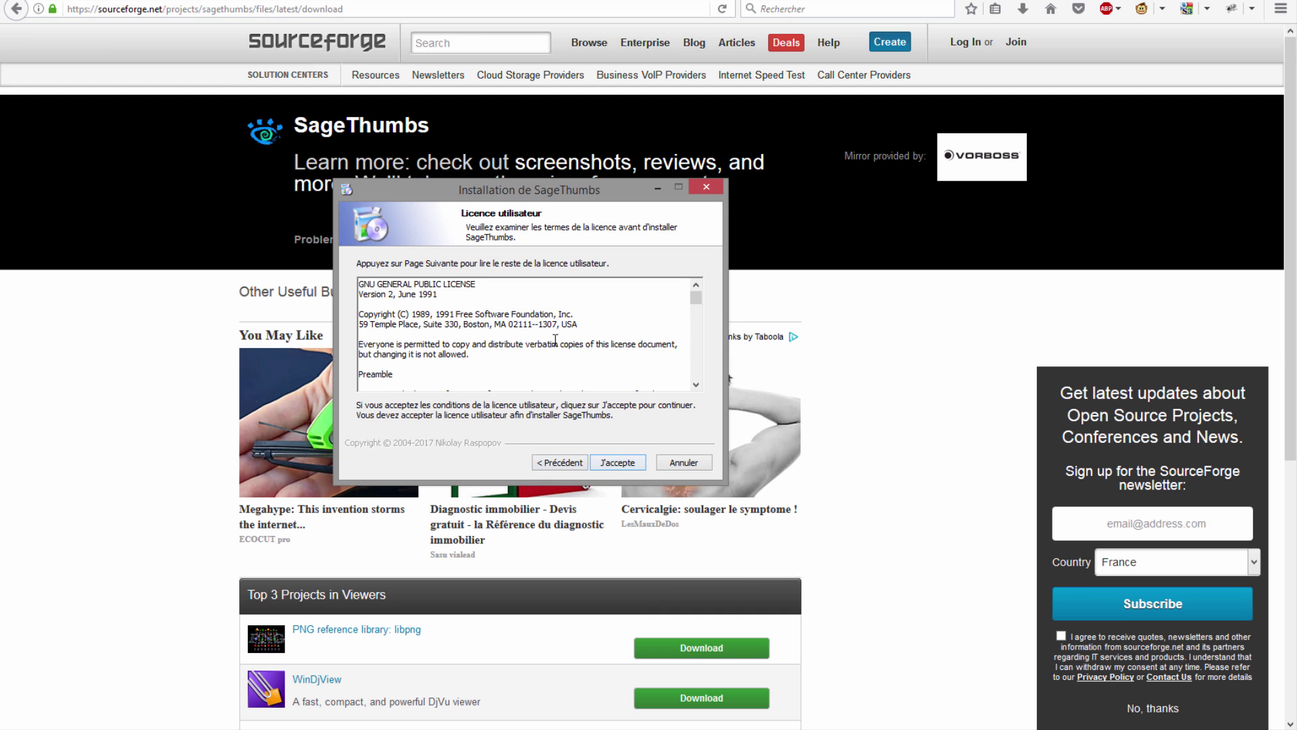
scroll(556, 342, down, 8)
click(617, 464)
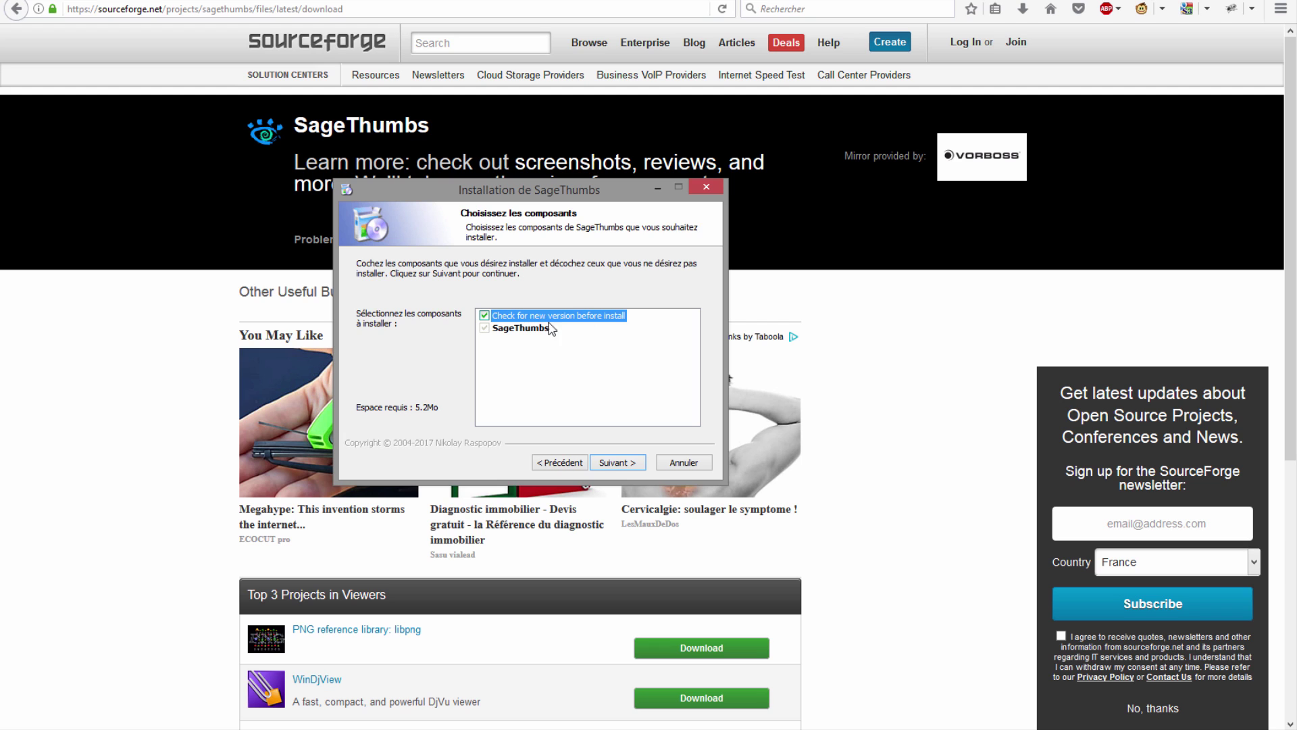
click(618, 463)
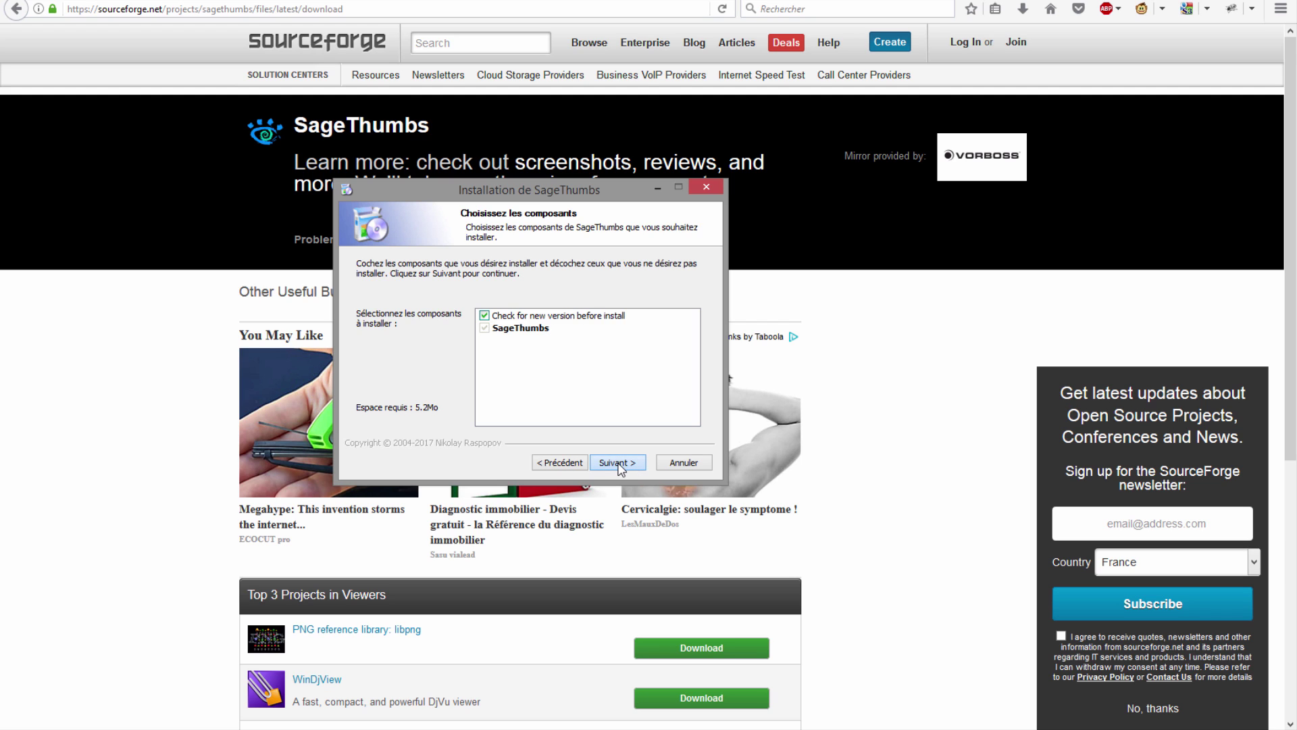
Install SageThumbs into C:\Program Files (x86)\SageThumbs with the SageThumbs Start menu folder, and continue to the final setup page
click(453, 376)
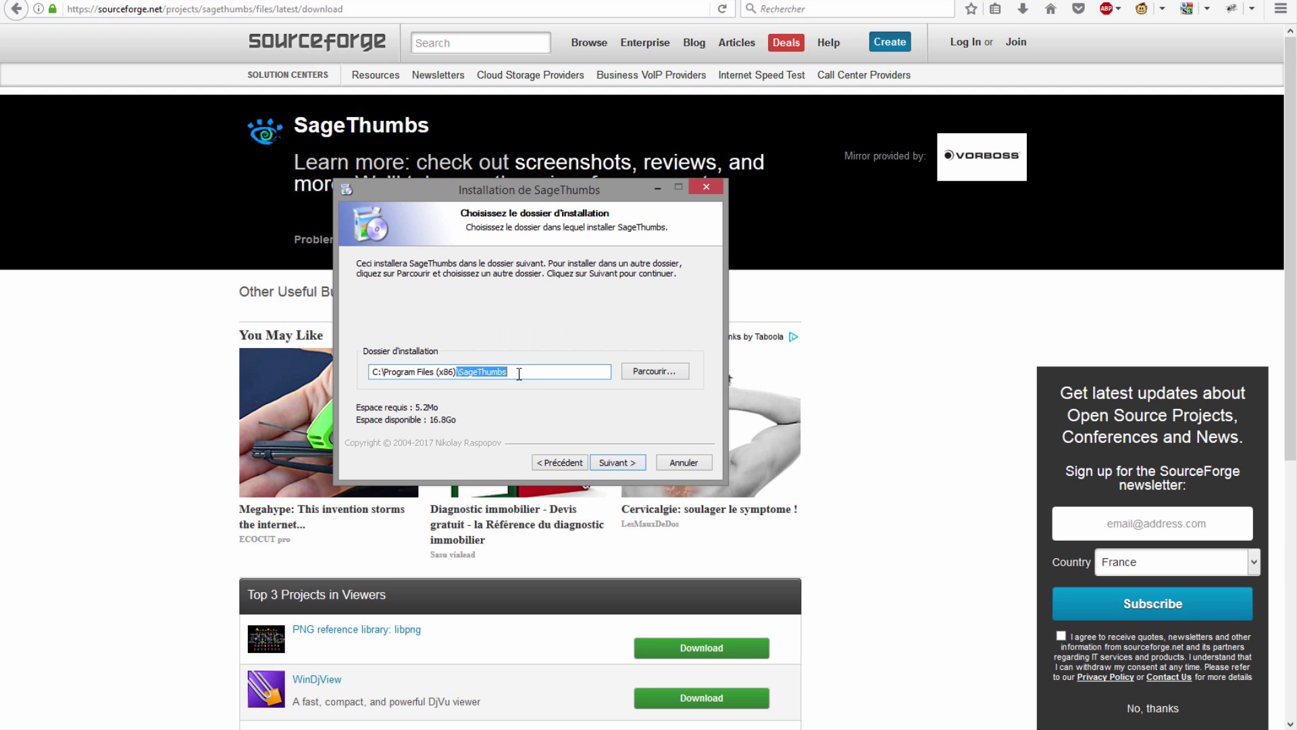
drag(531, 376, 303, 382)
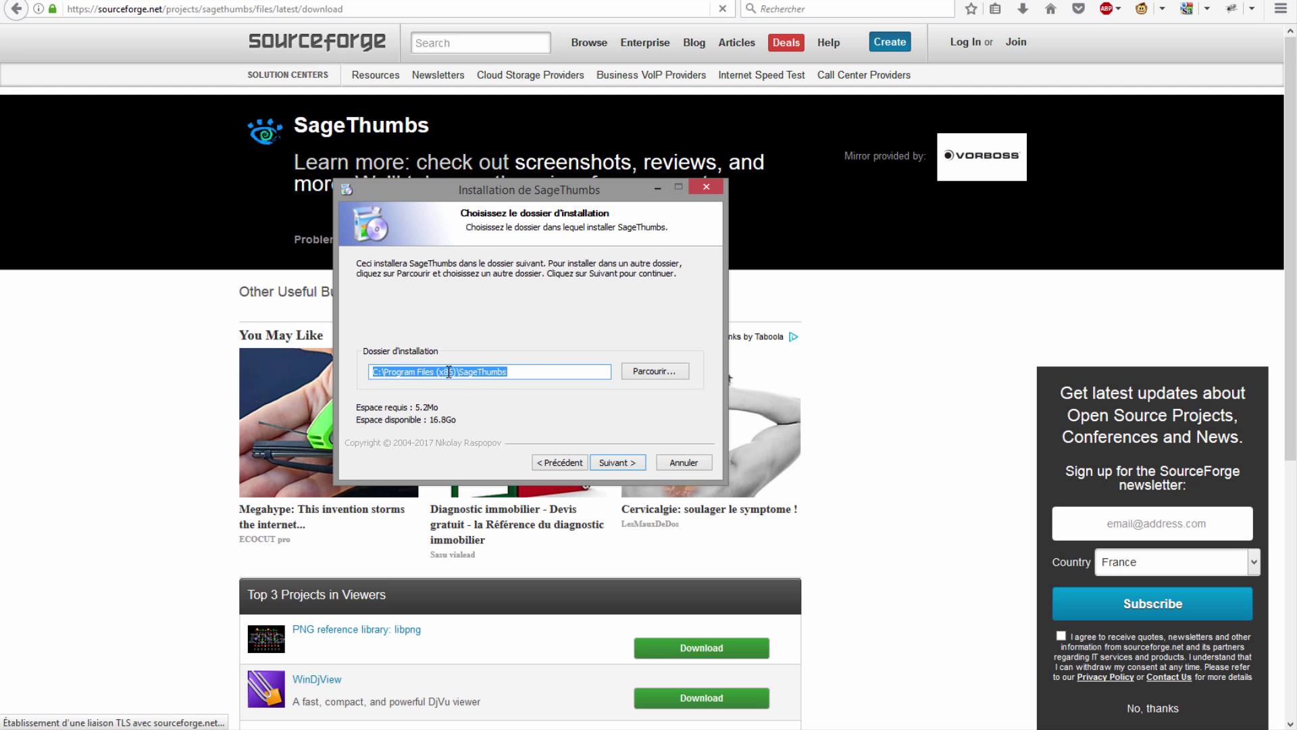
click(534, 373)
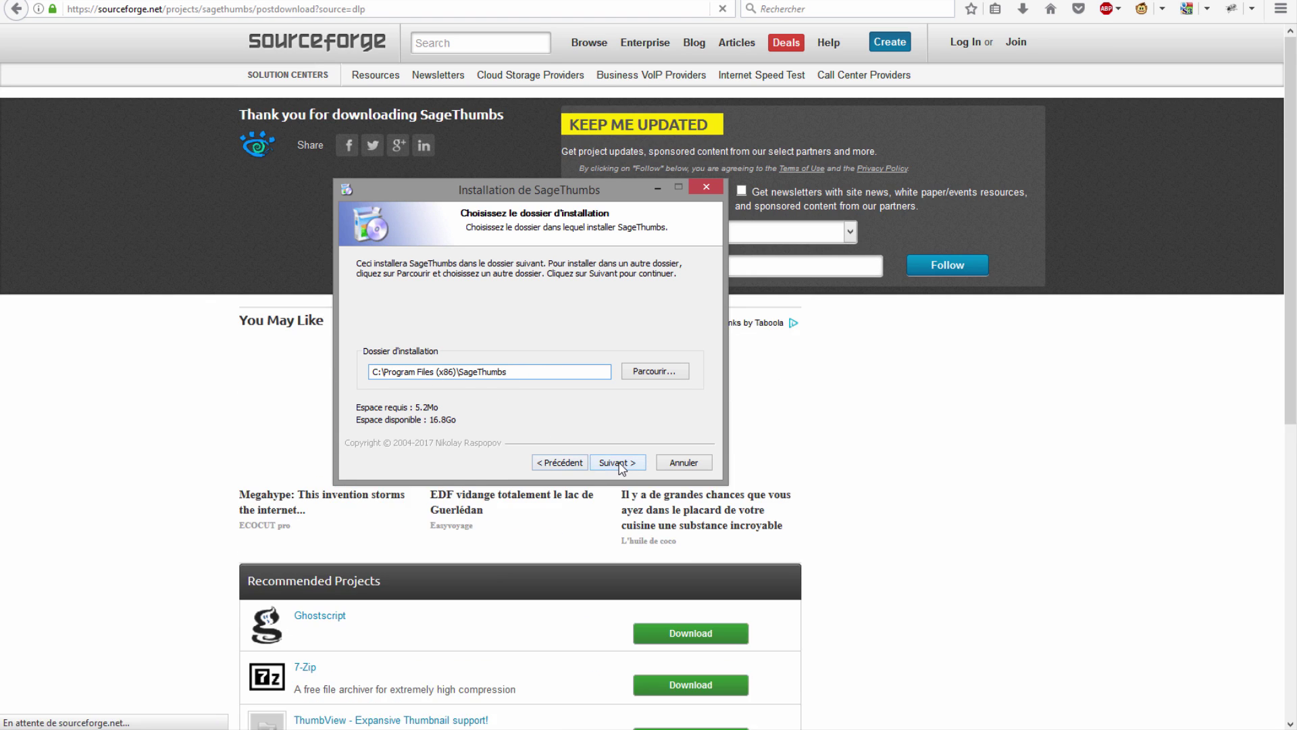
click(617, 463)
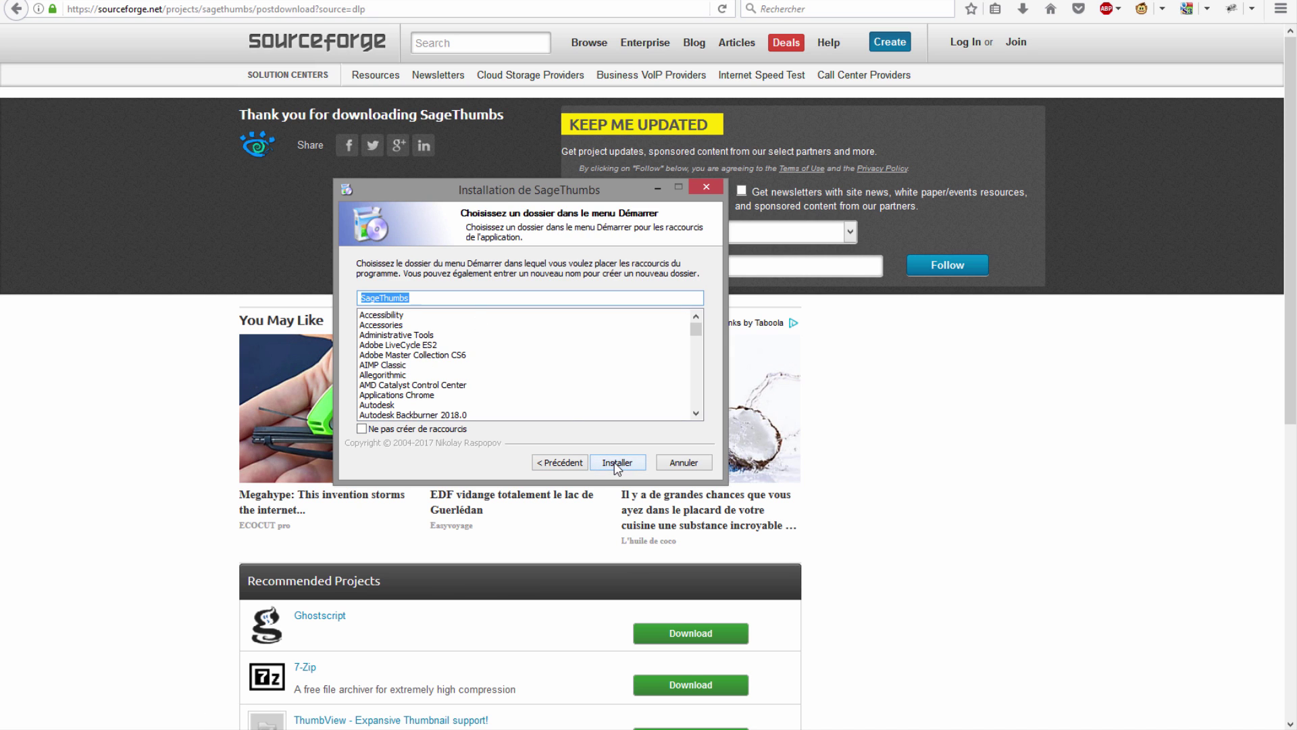
click(617, 464)
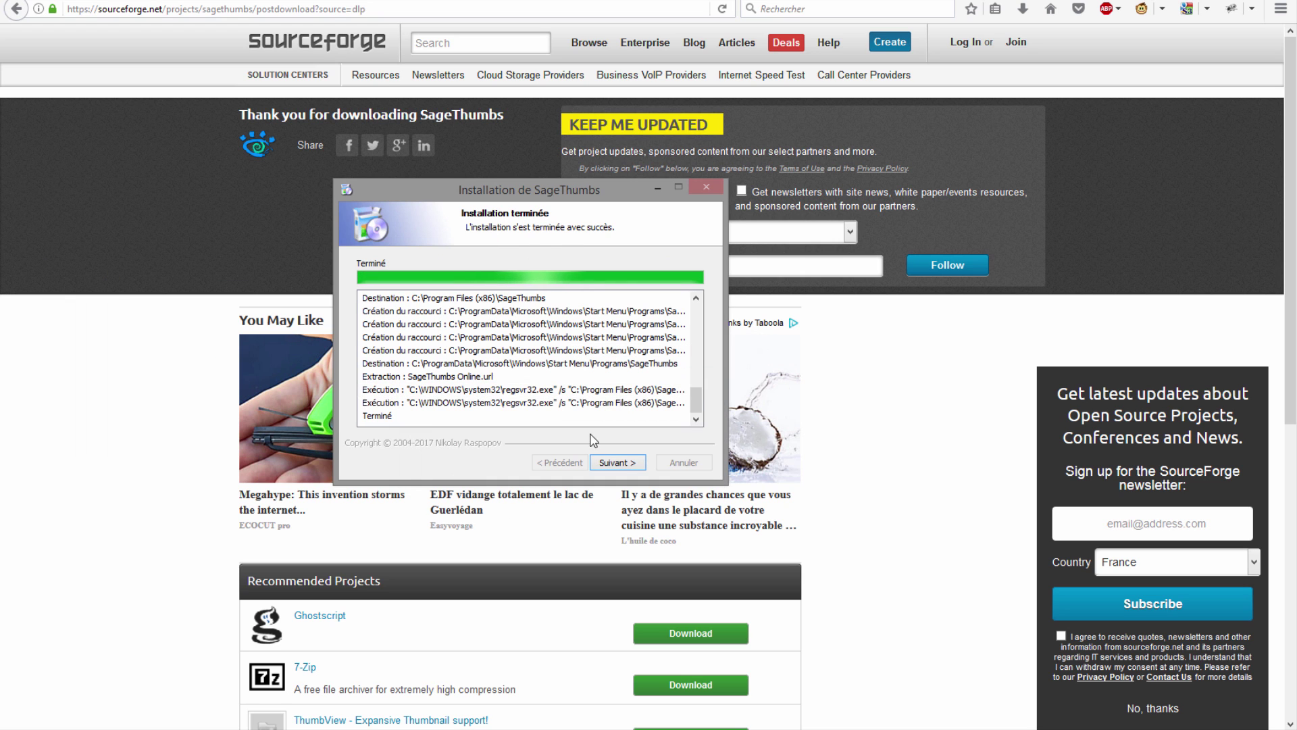
click(613, 463)
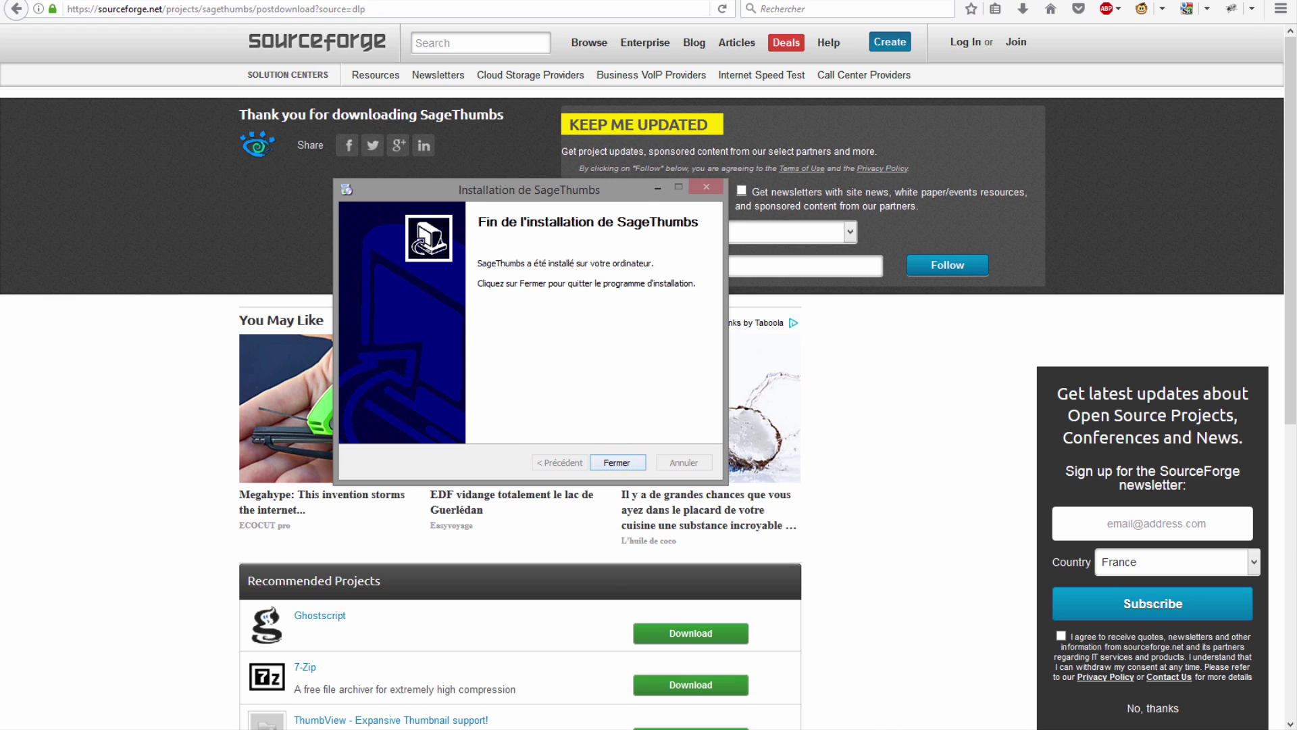
Switch to the TEST miniatures folder and check the thumbnails of its PSD, SVG, AI and HDR files
click(256, 679)
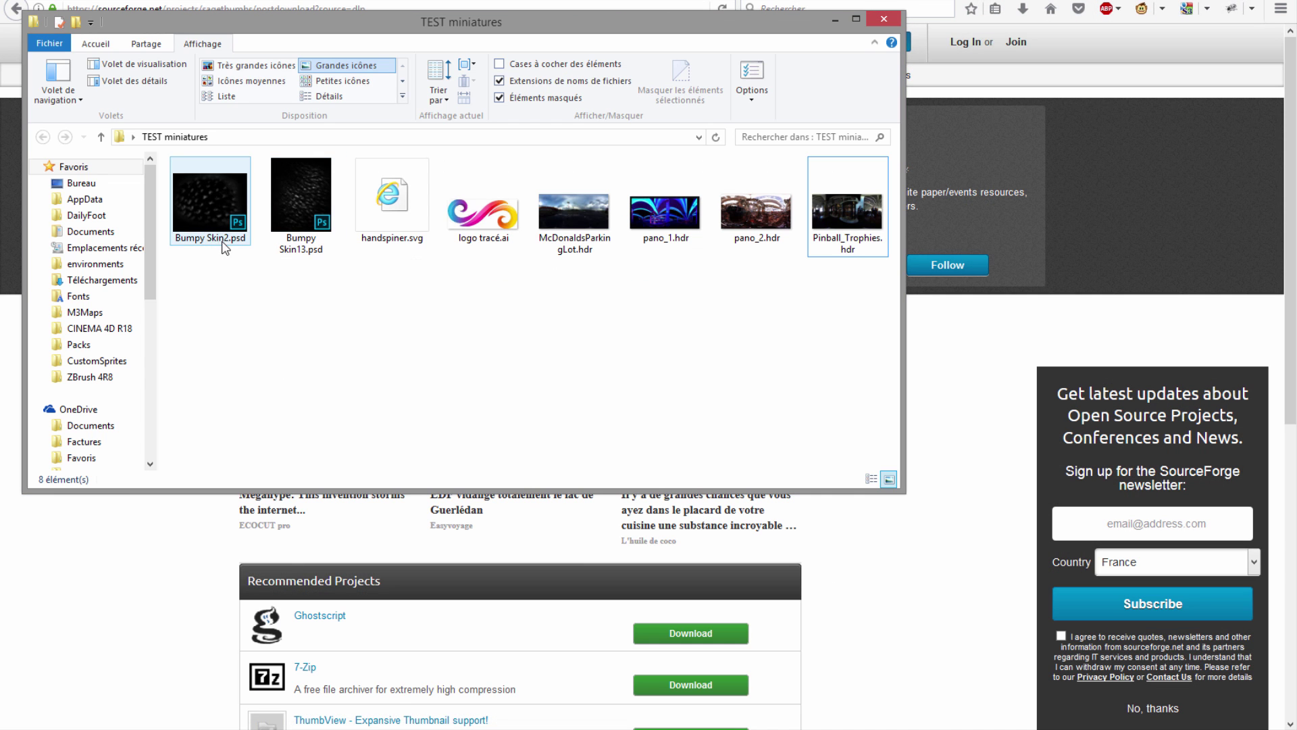
mouse_move(227, 242)
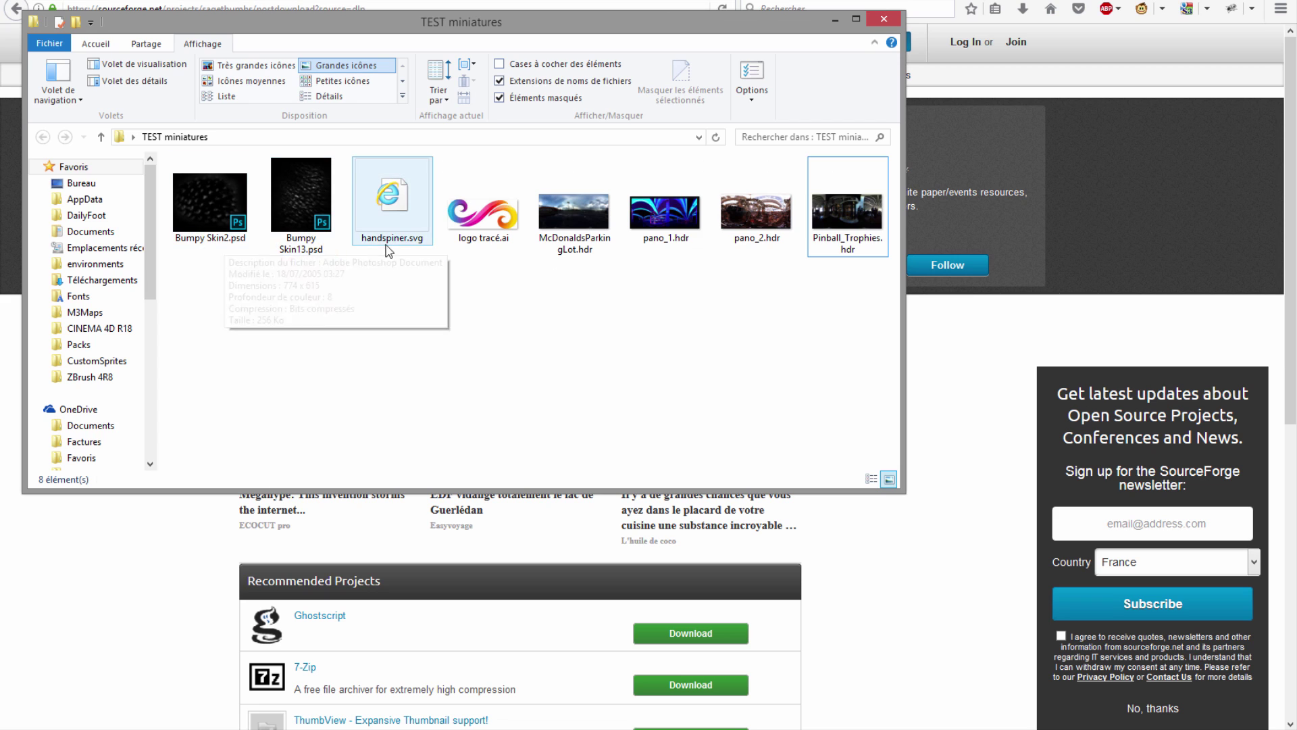
mouse_move(404, 249)
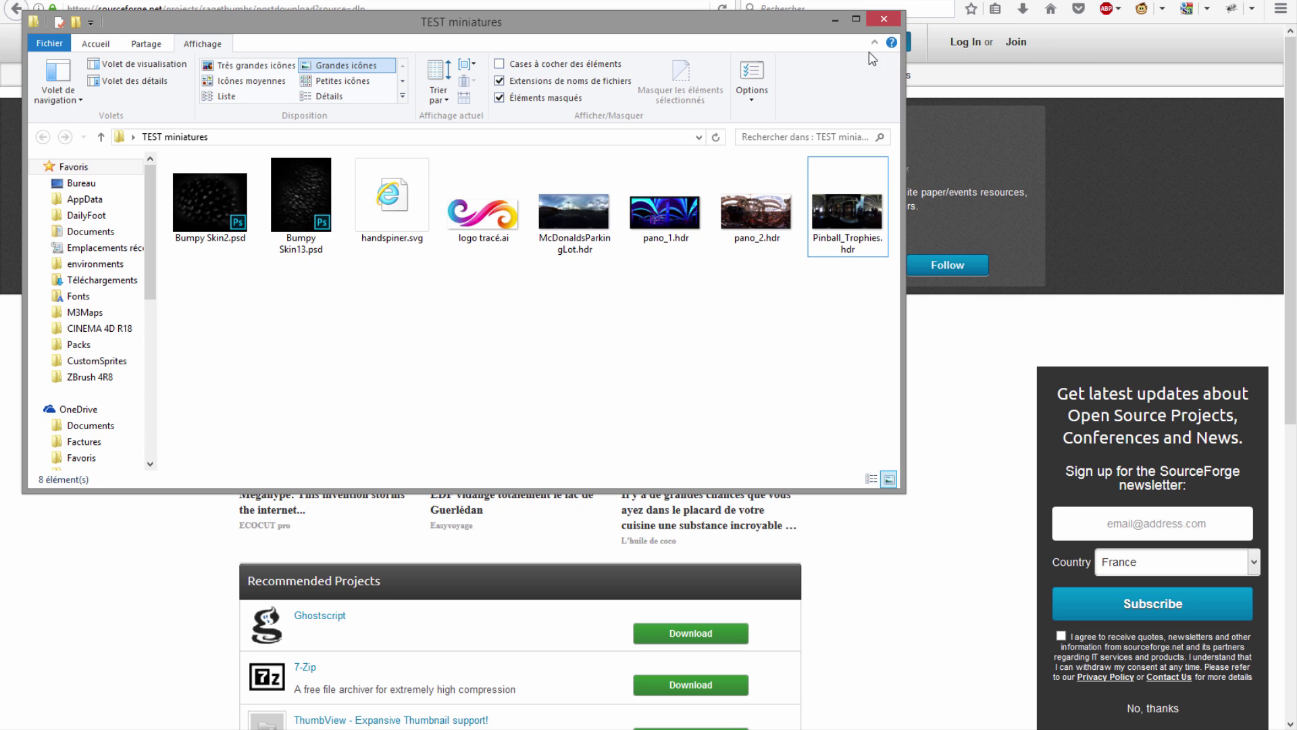
Close the finished SageThumbs installer and leave only the TEST miniatures folder window showing on the desktop
drag(676, 22, 1263, 98)
drag(432, 190, 233, 172)
click(419, 445)
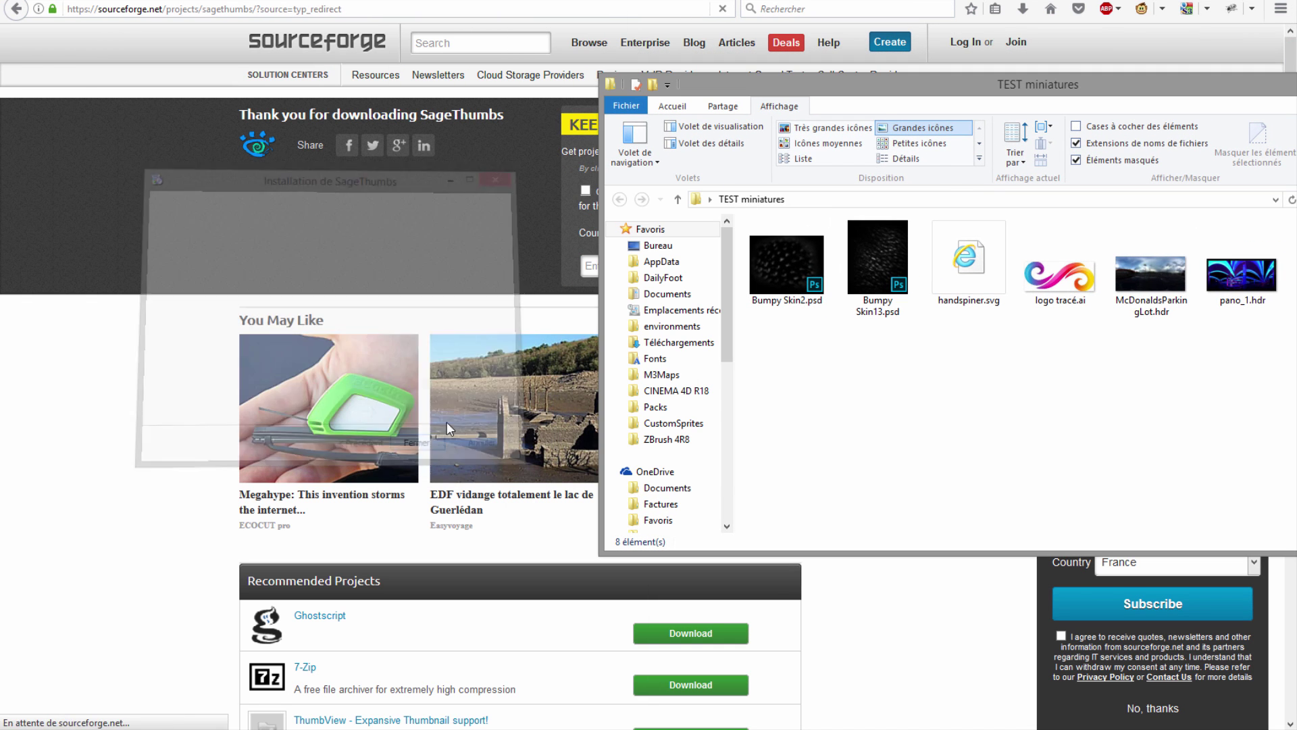
drag(967, 86, 558, 80)
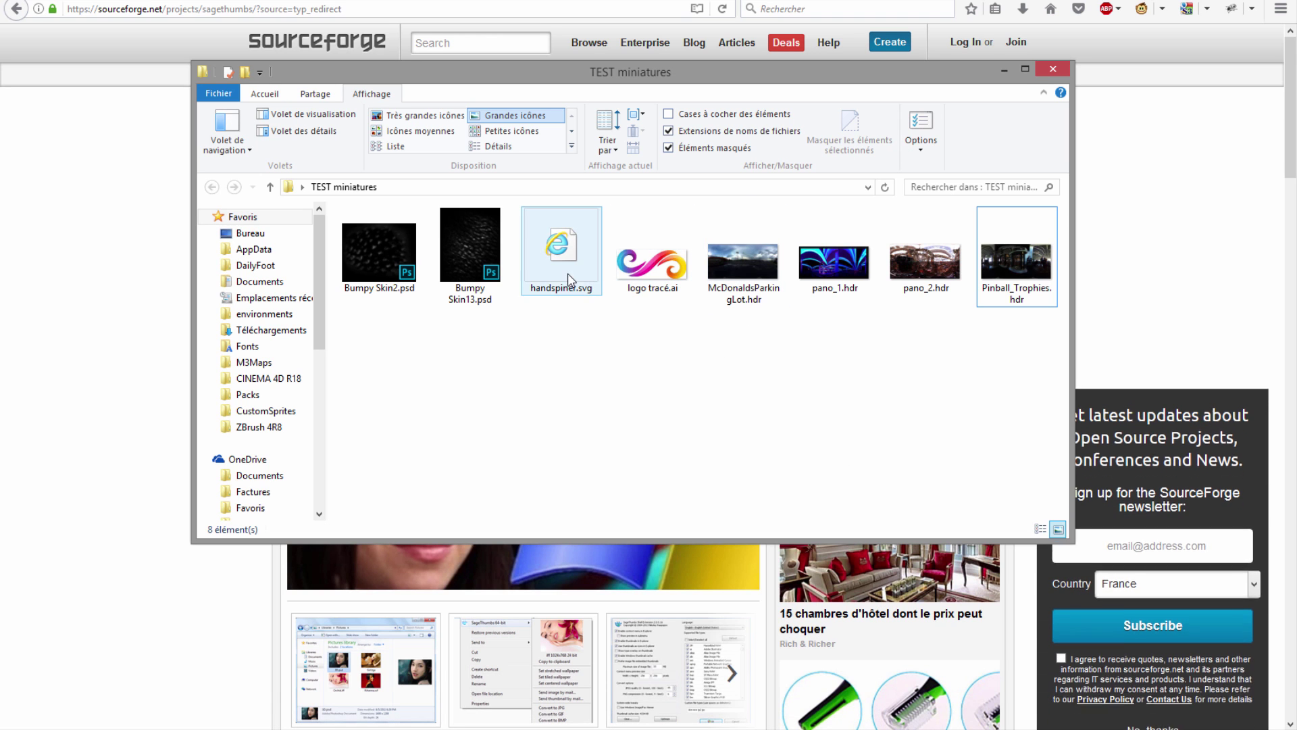
key(super+Home)
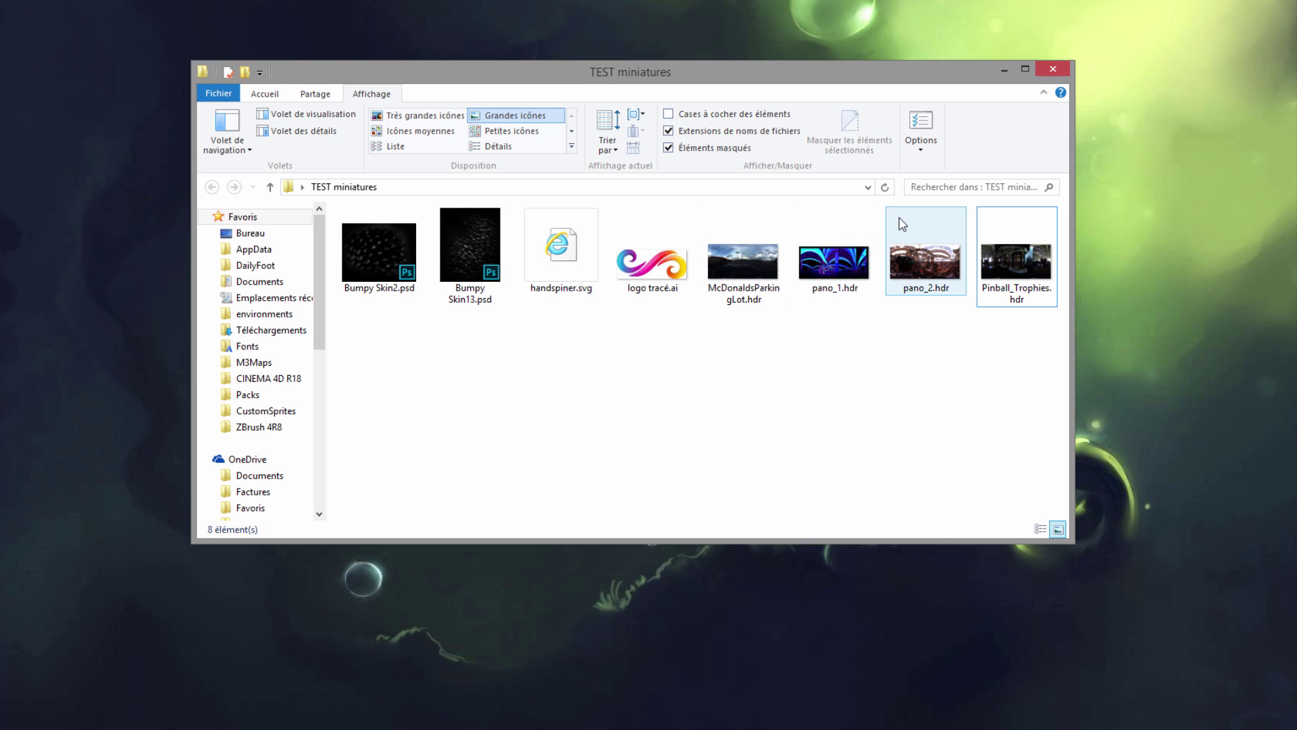
Open the folder and search options for the TEST miniatures window
click(218, 93)
click(265, 93)
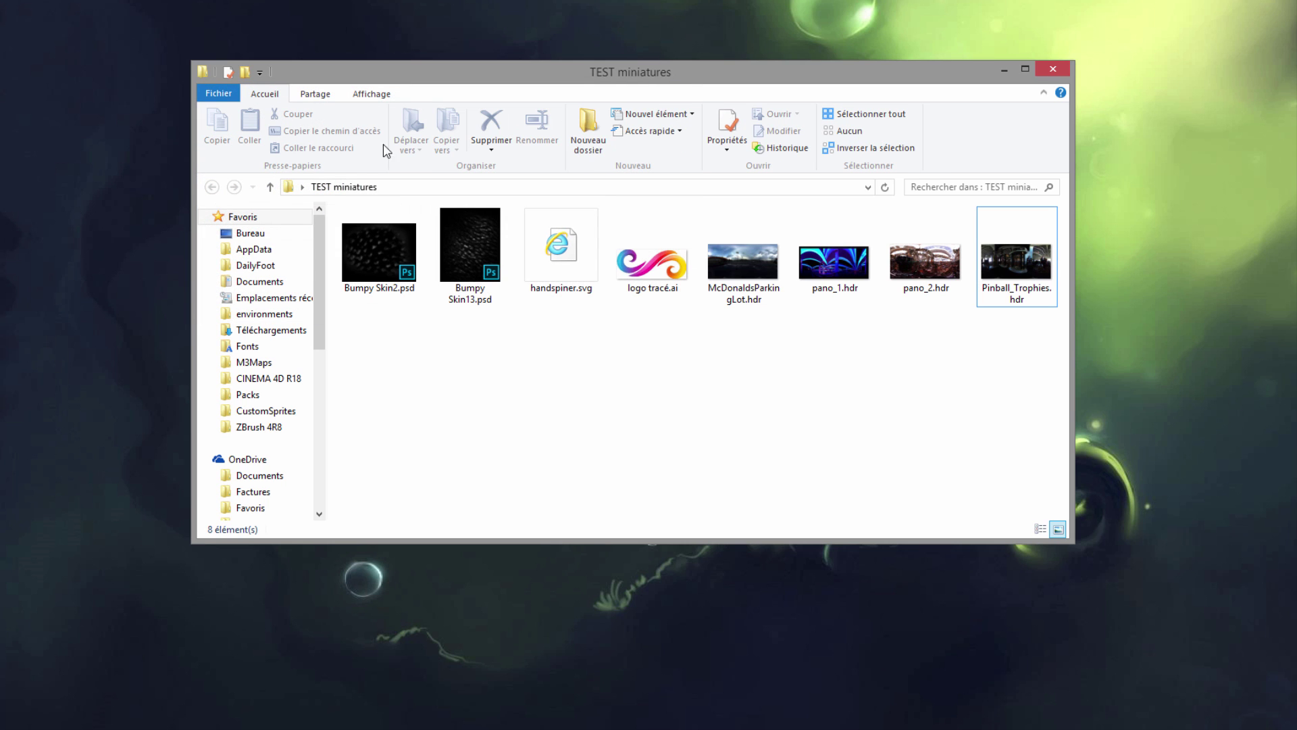
click(370, 95)
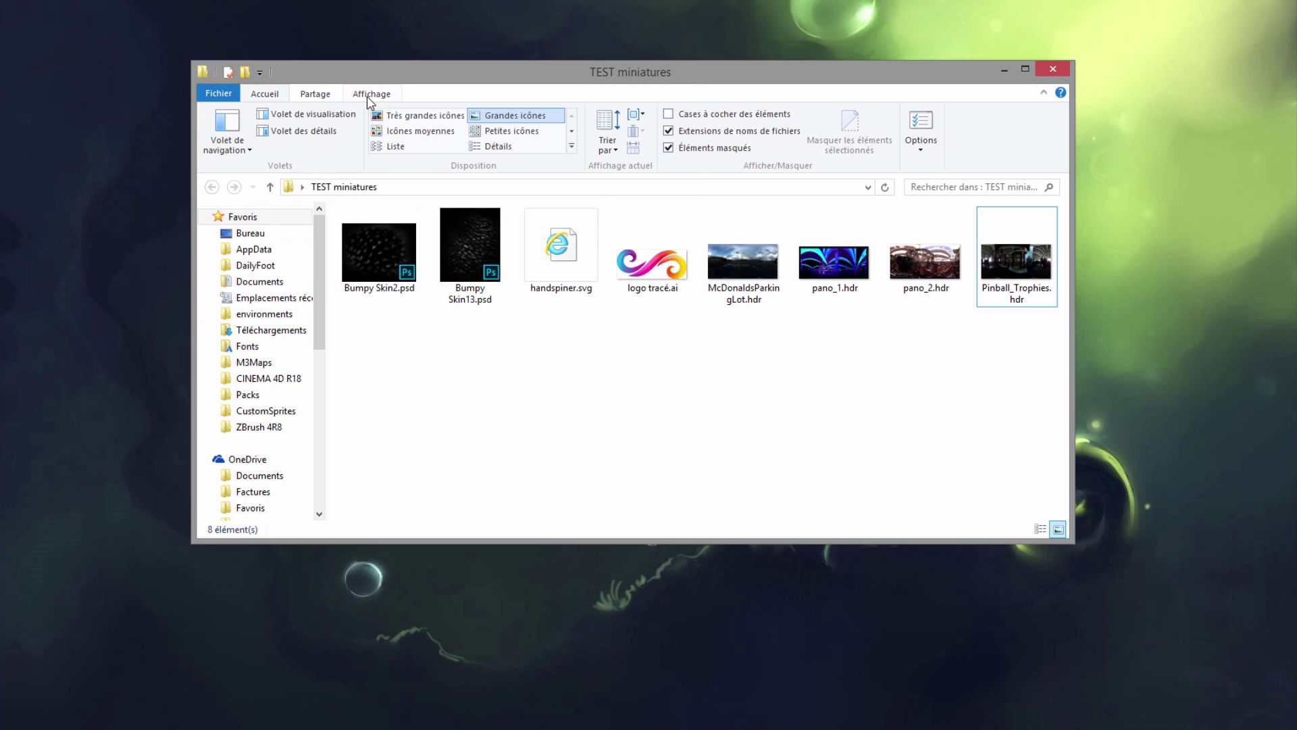
click(927, 157)
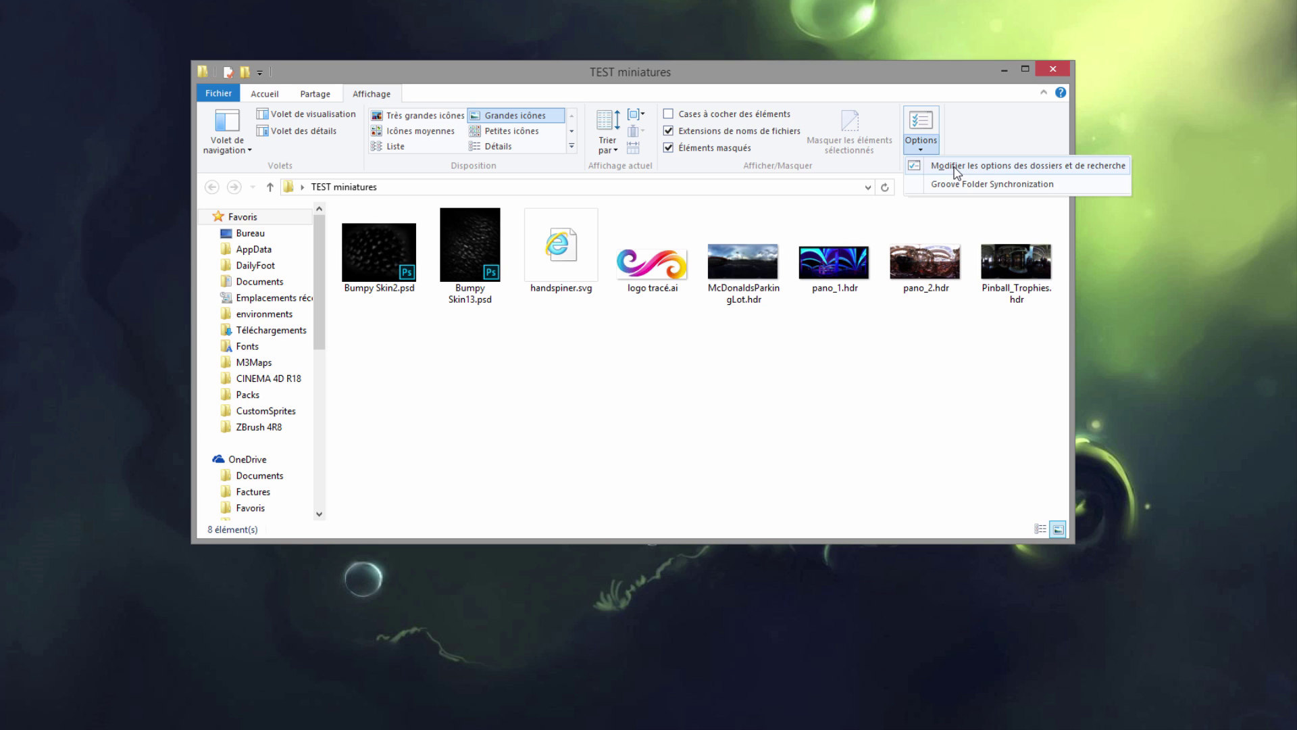
click(1013, 174)
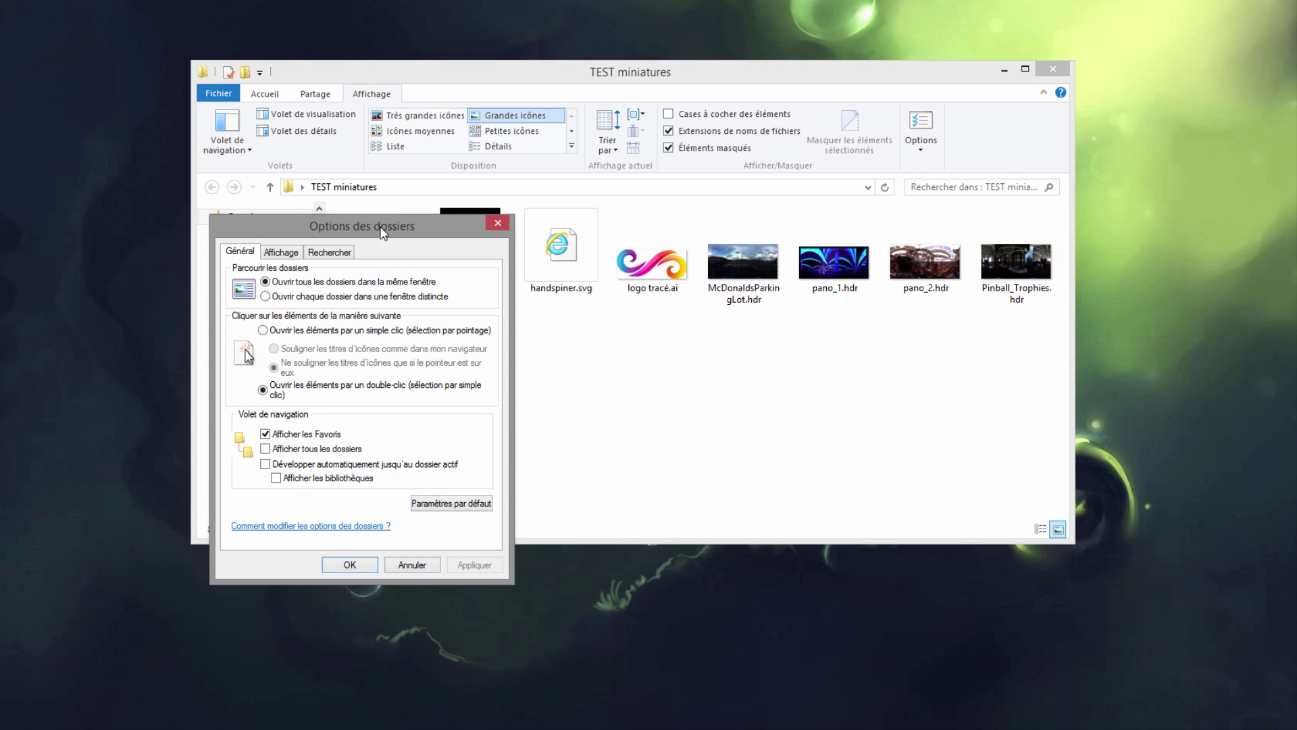
Move the folder options dialog clear of the thumbnails and examine the advanced display settings through to the end of the list
drag(380, 228, 599, 88)
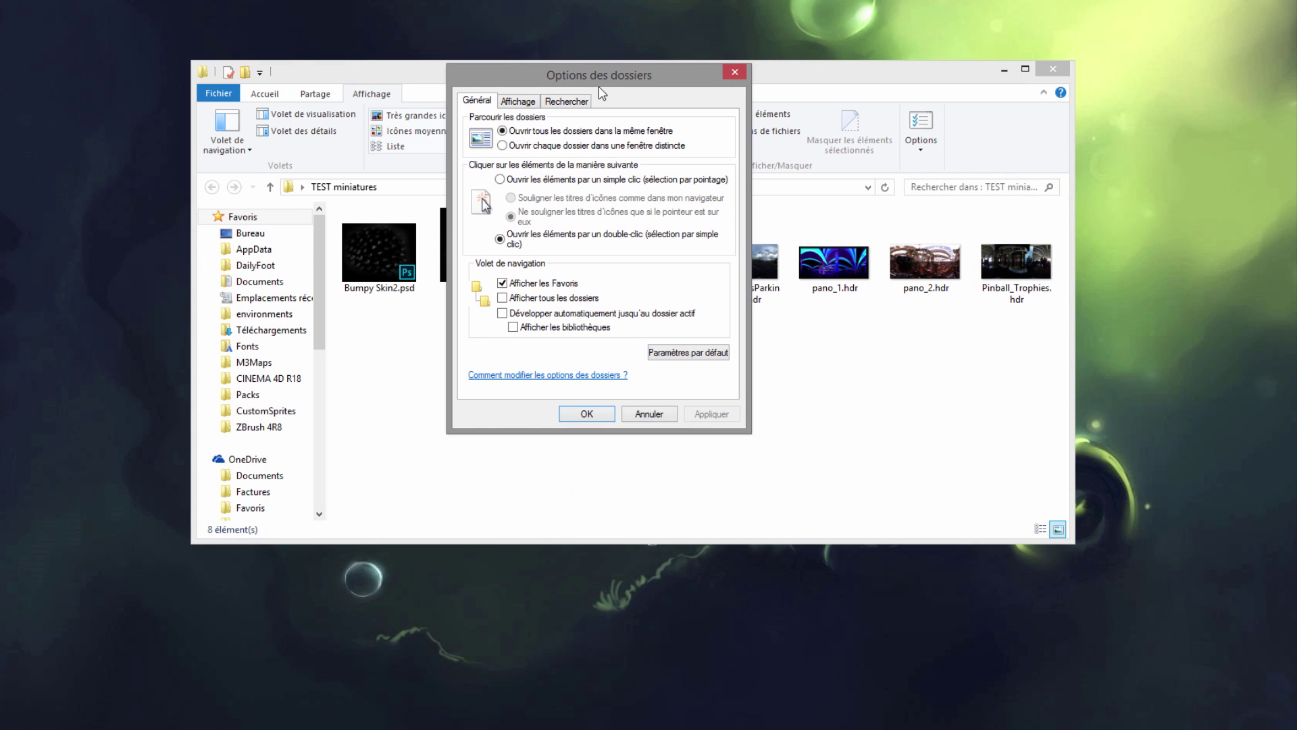
click(519, 103)
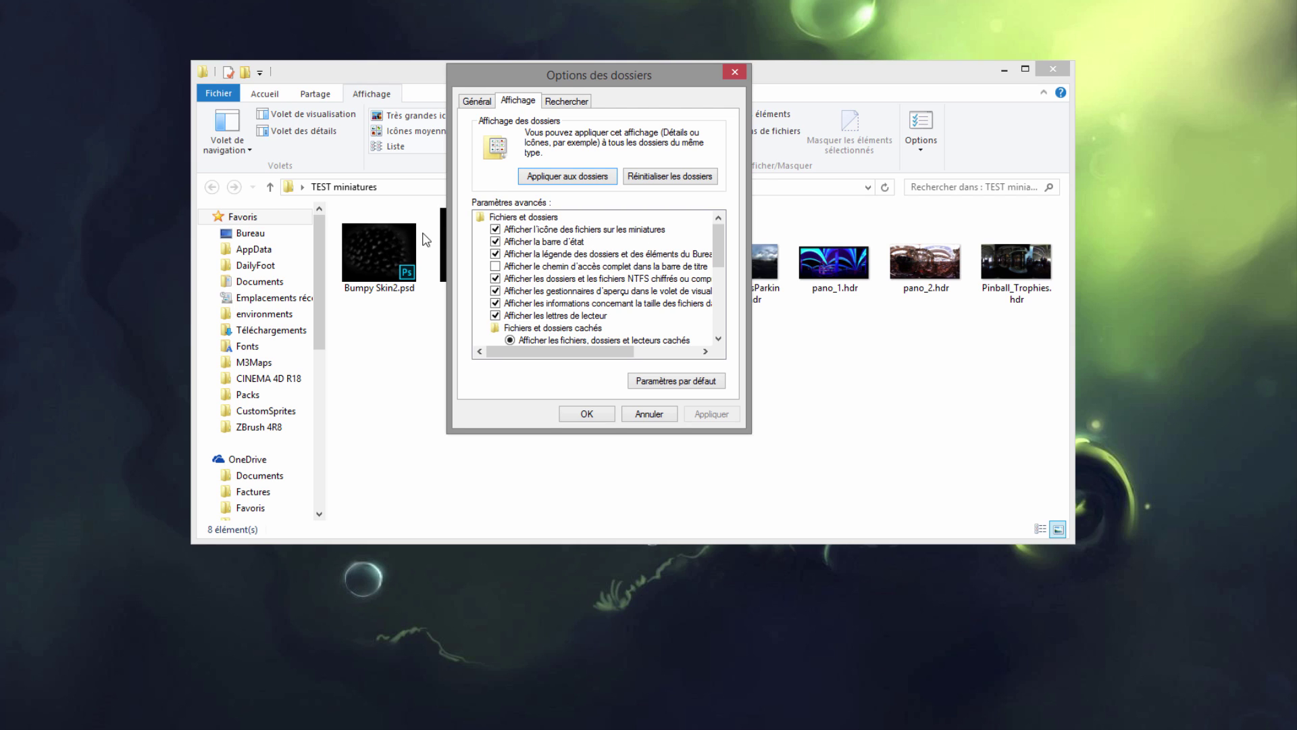
drag(554, 86, 729, 111)
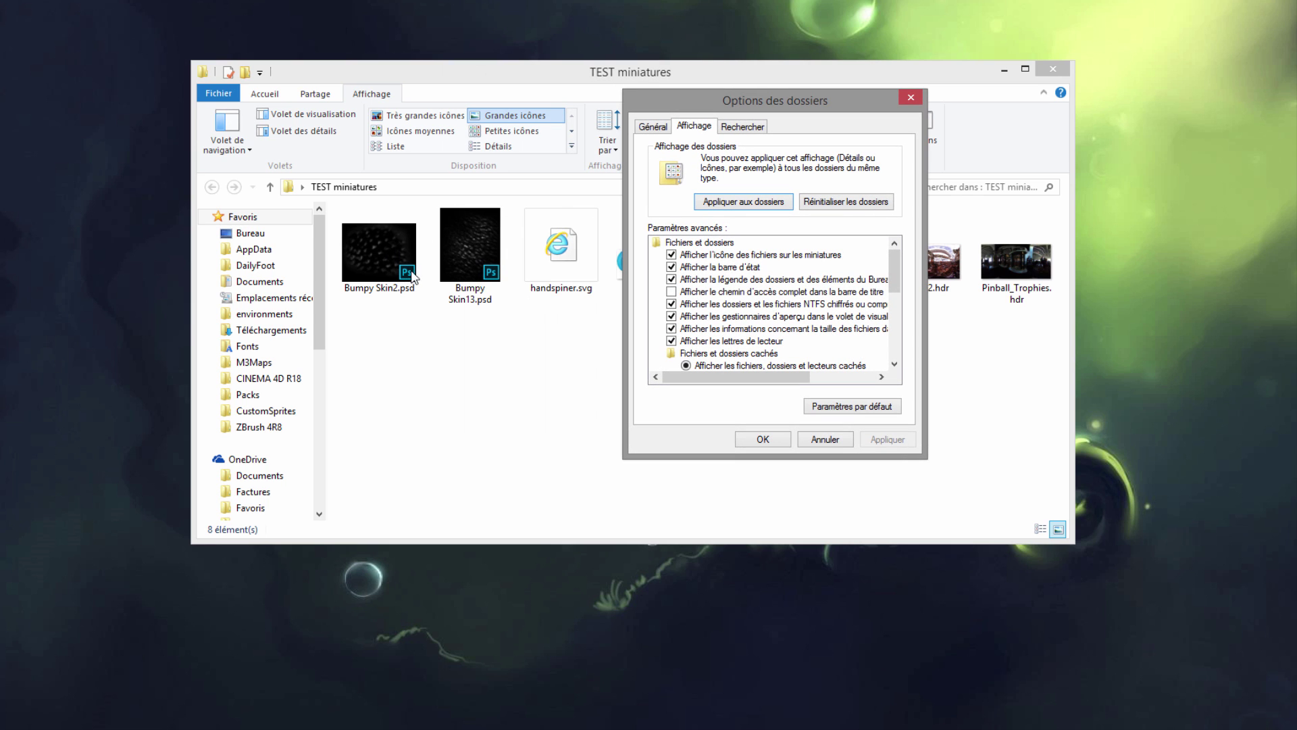
drag(803, 115, 791, 120)
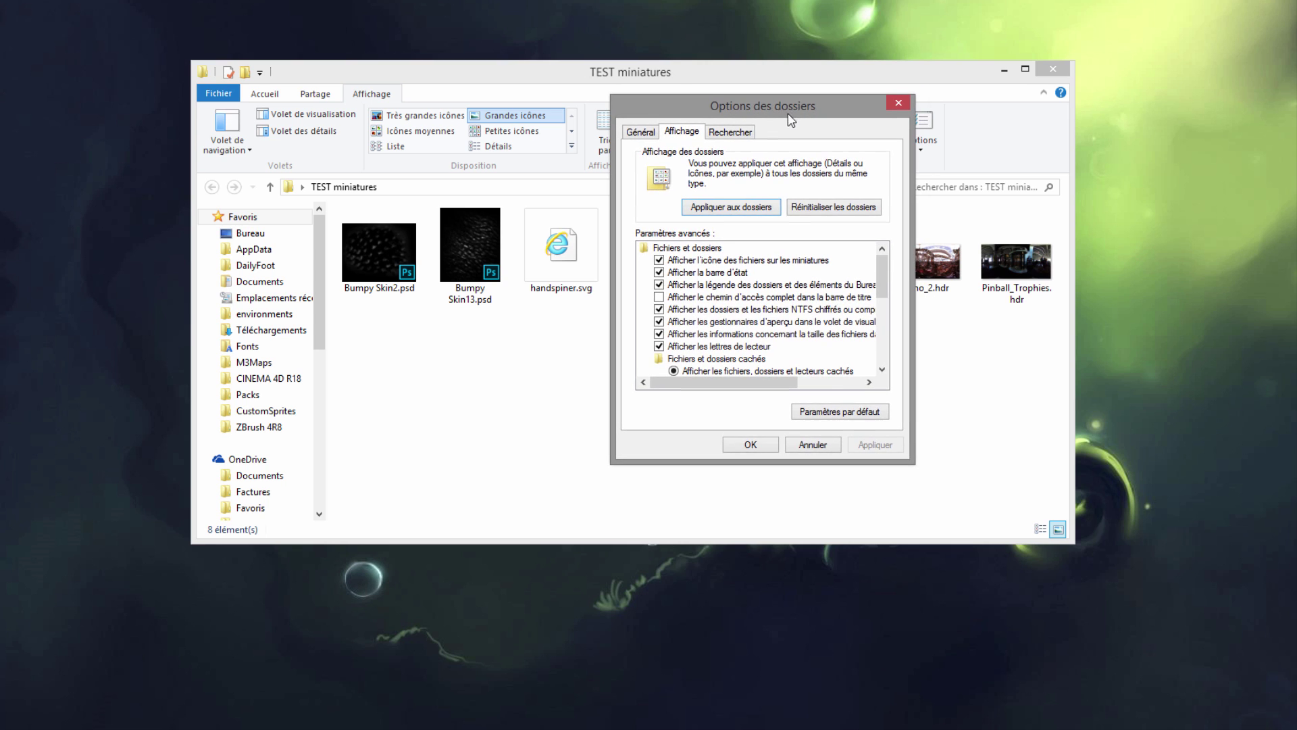
drag(881, 277, 892, 380)
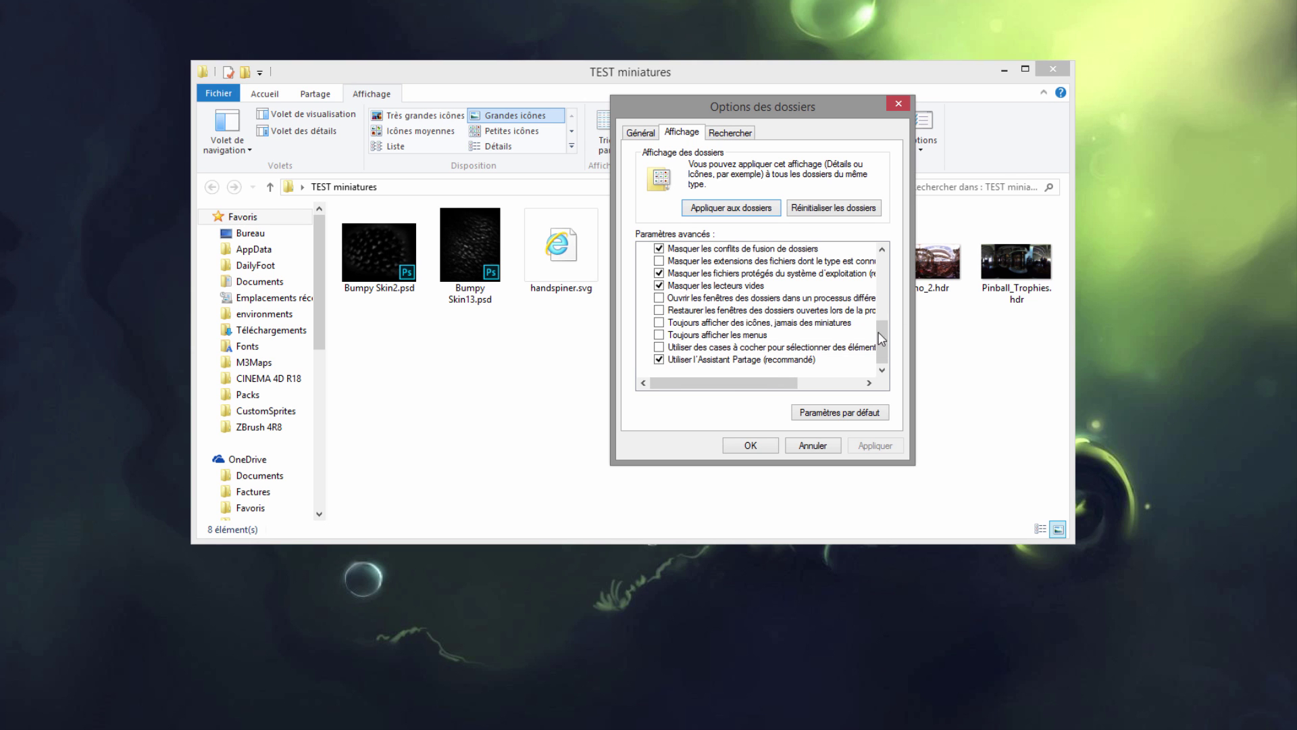
Make sure "Toujours afficher des icônes, jamais des miniatures" is unticked in the advanced settings, and apply and close the folder options
drag(889, 351, 888, 332)
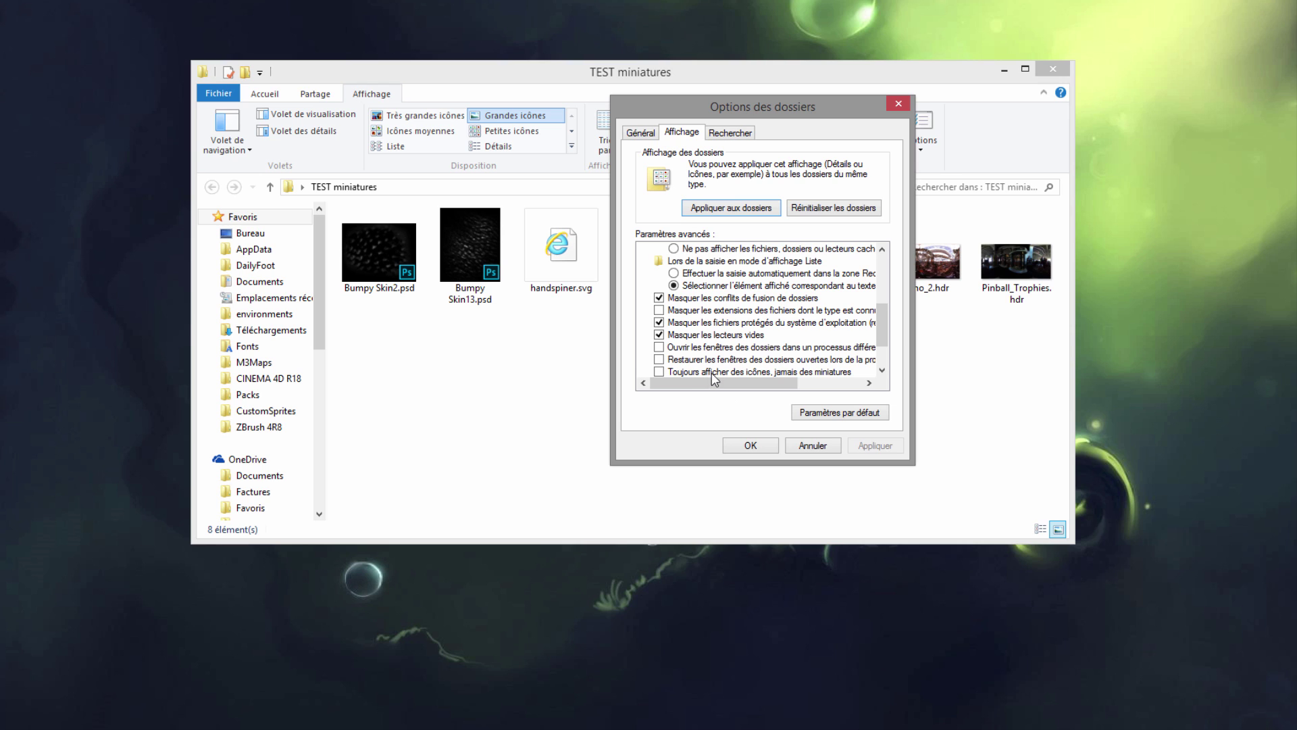
scroll(881, 338, down, 1)
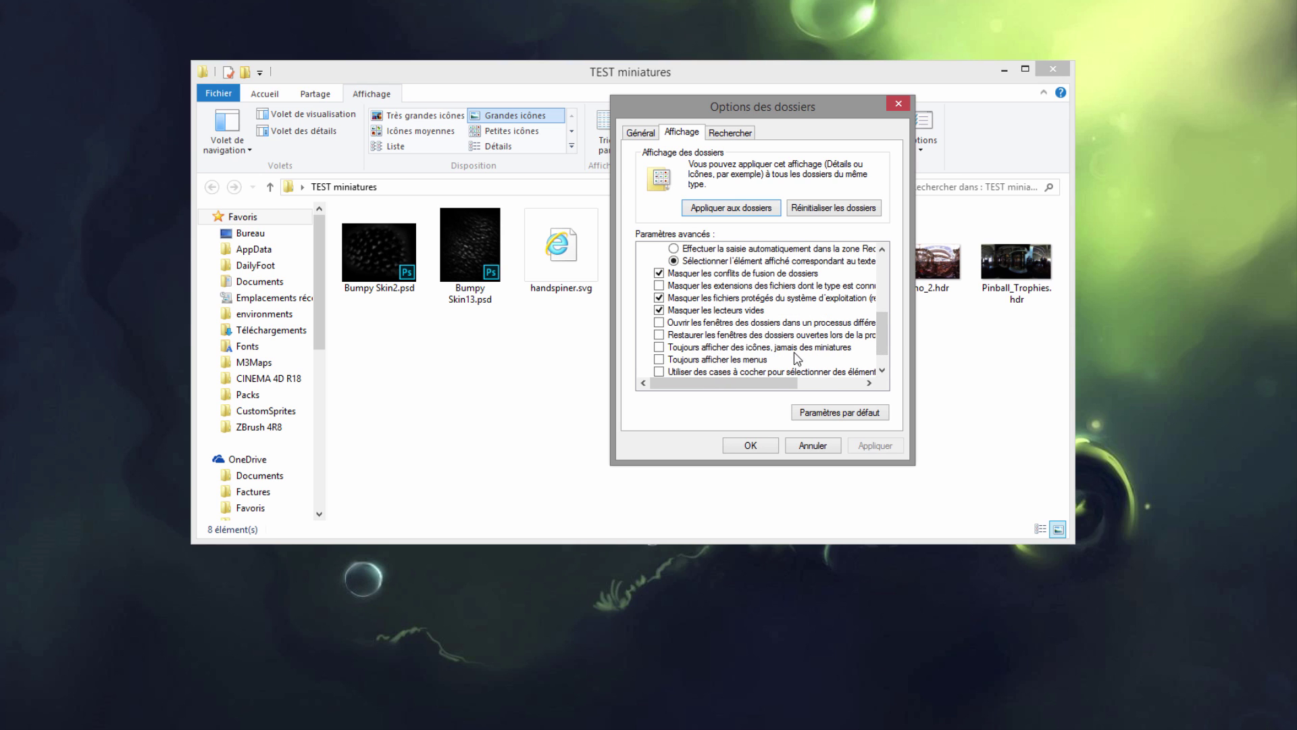
click(660, 348)
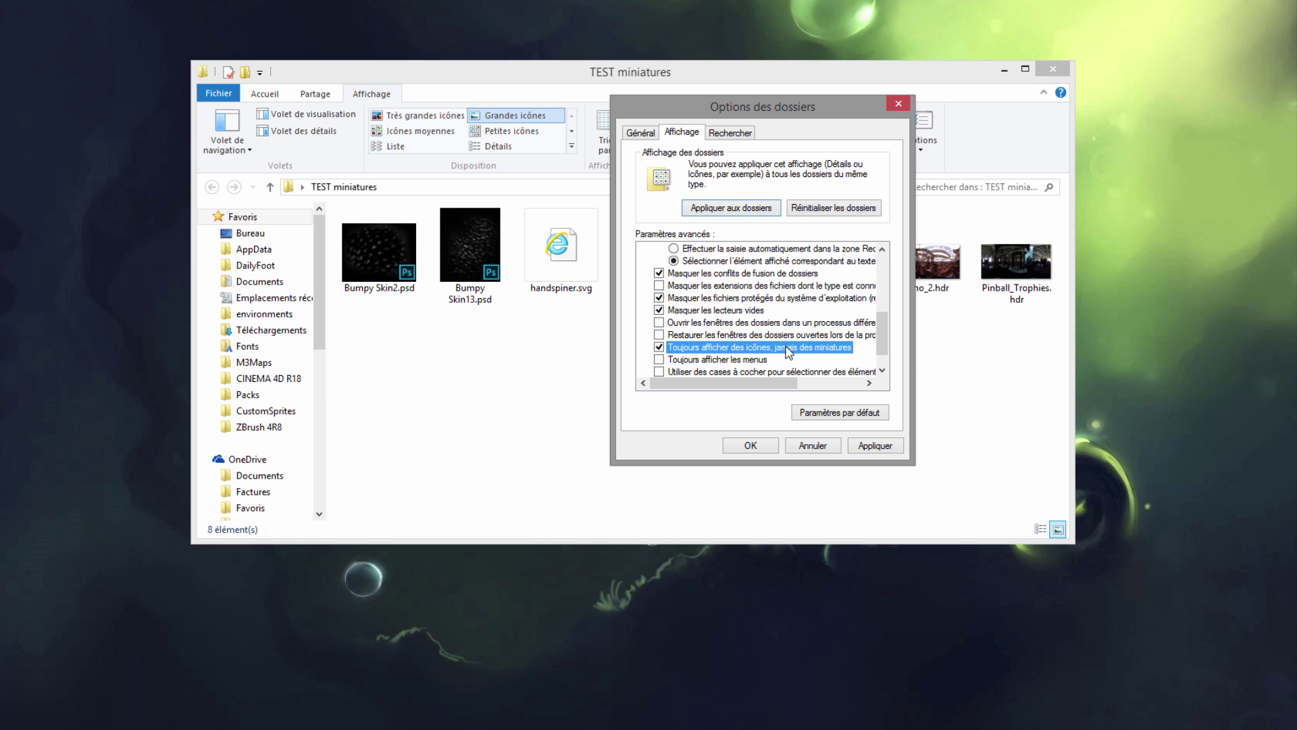
click(660, 348)
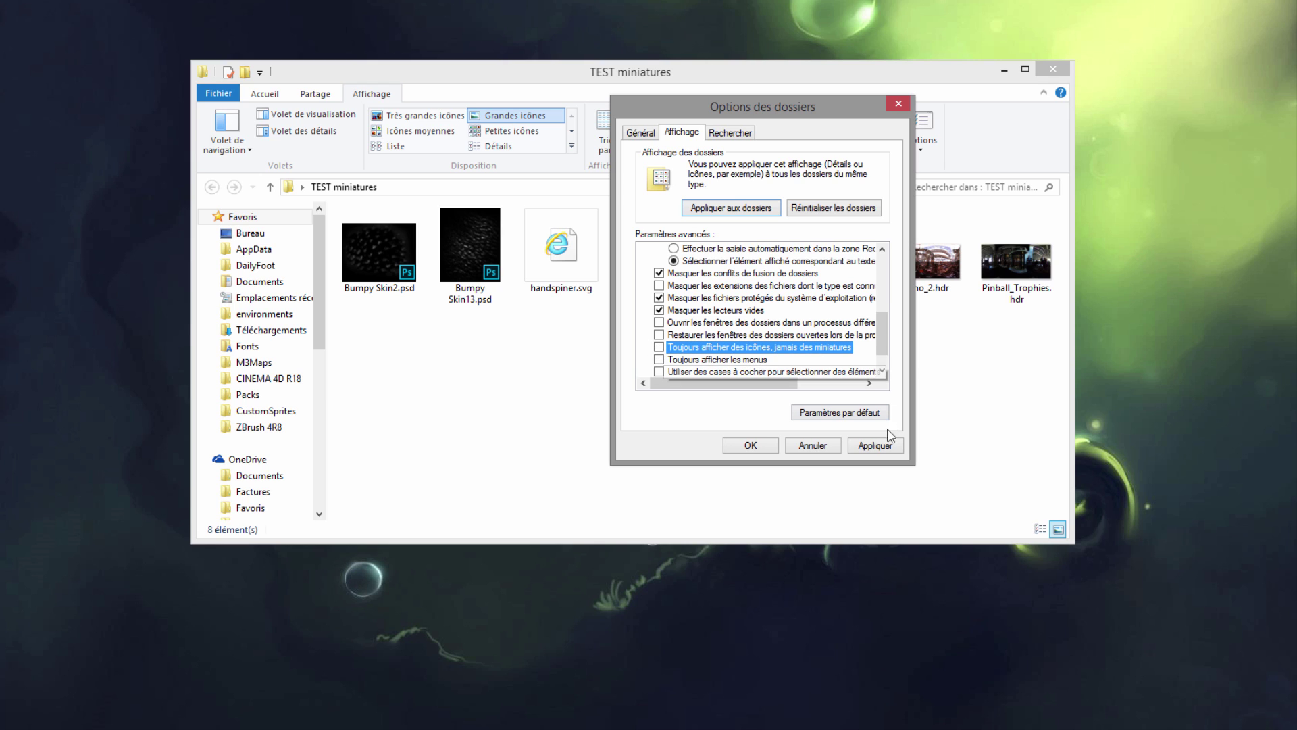
click(869, 448)
click(749, 444)
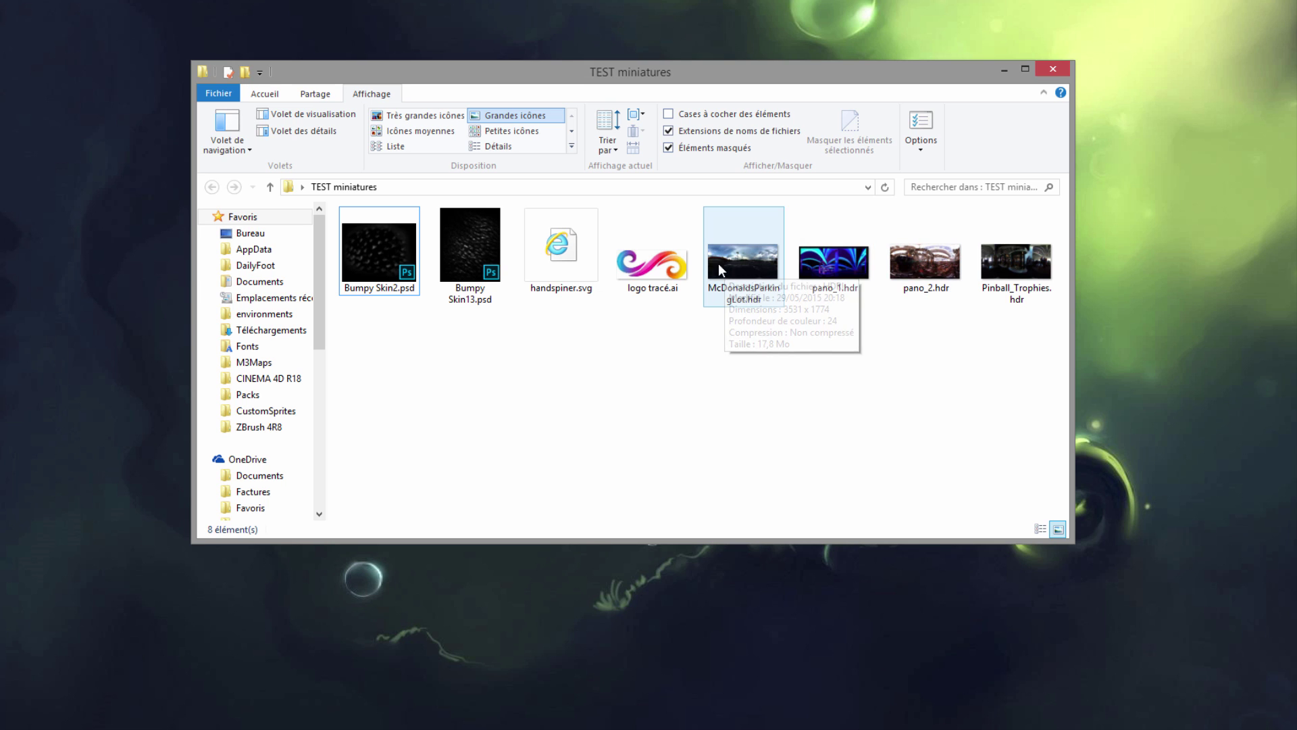
Examine the SageThumbs preview and conversion commands offered for Bumpy Skin13.psd, and dismiss them without converting the file
right_click(474, 250)
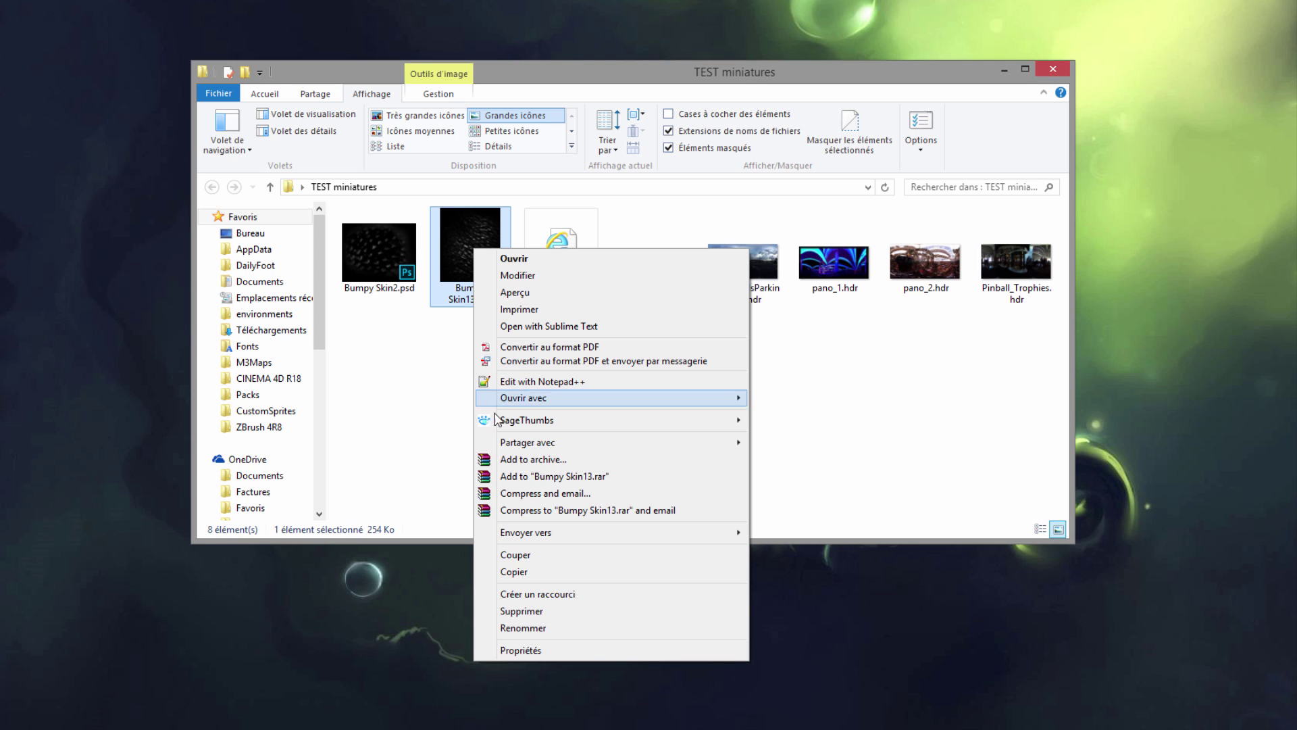
mouse_move(548, 420)
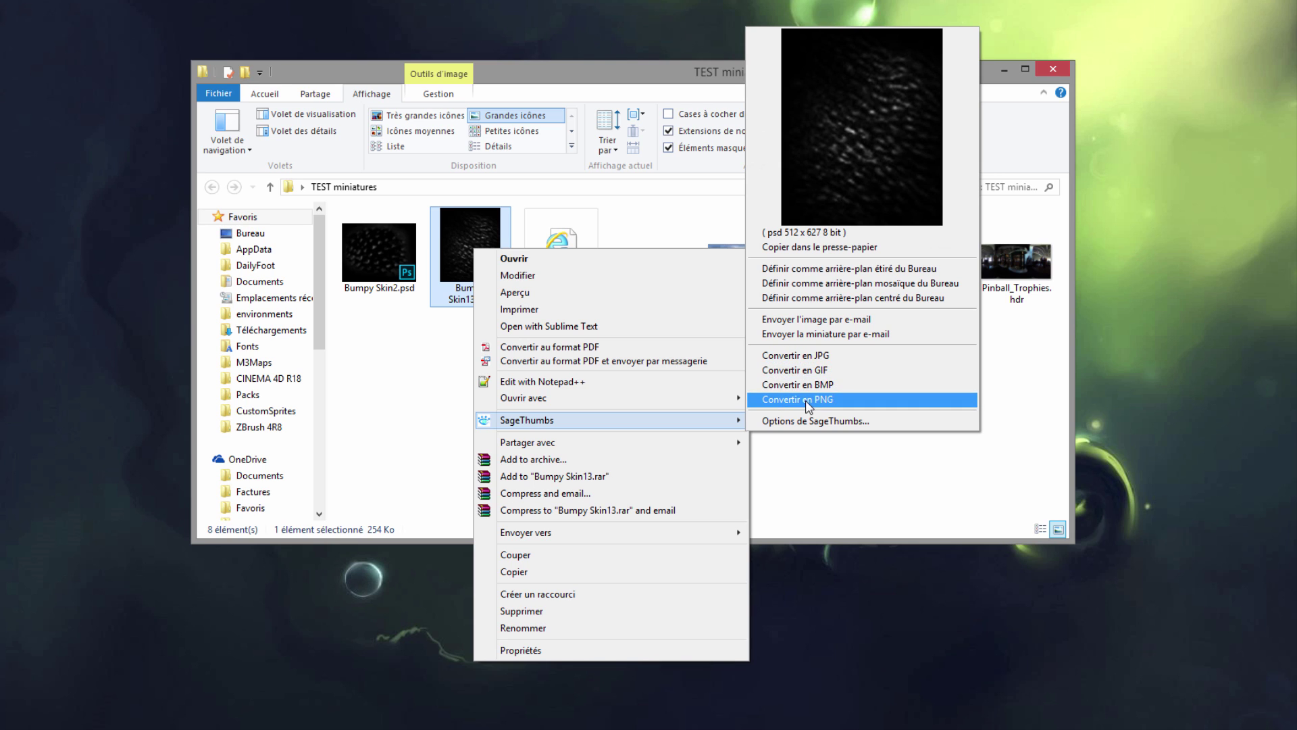
click(373, 264)
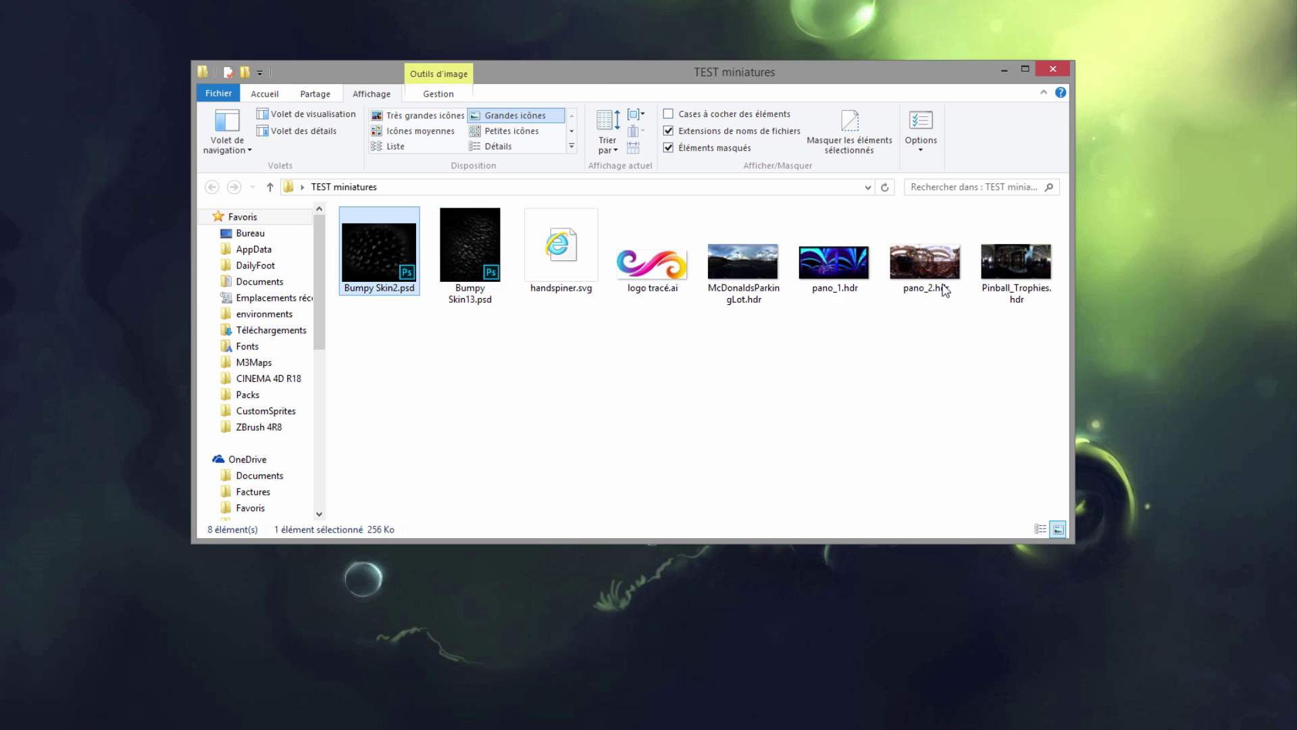
Convert all files in the TEST miniatures folder to PNG with SageThumbs
key(ctrl+a)
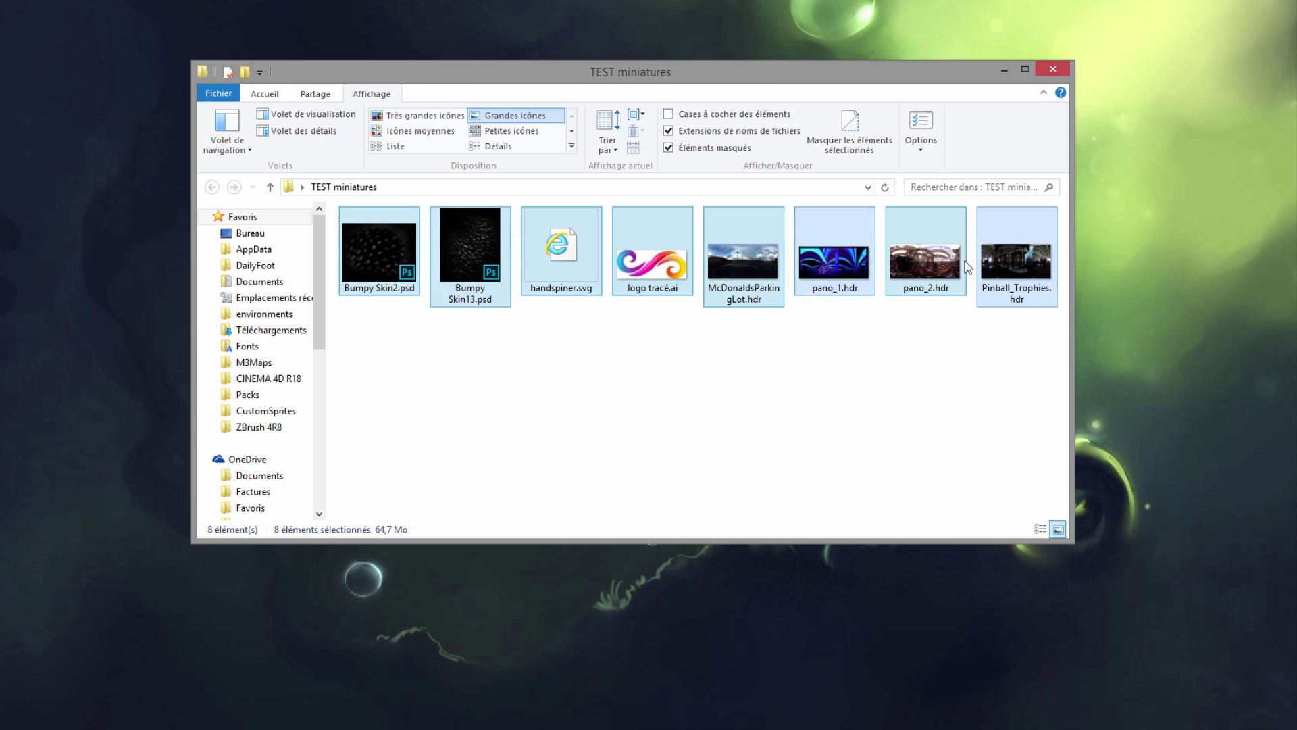
right_click(387, 257)
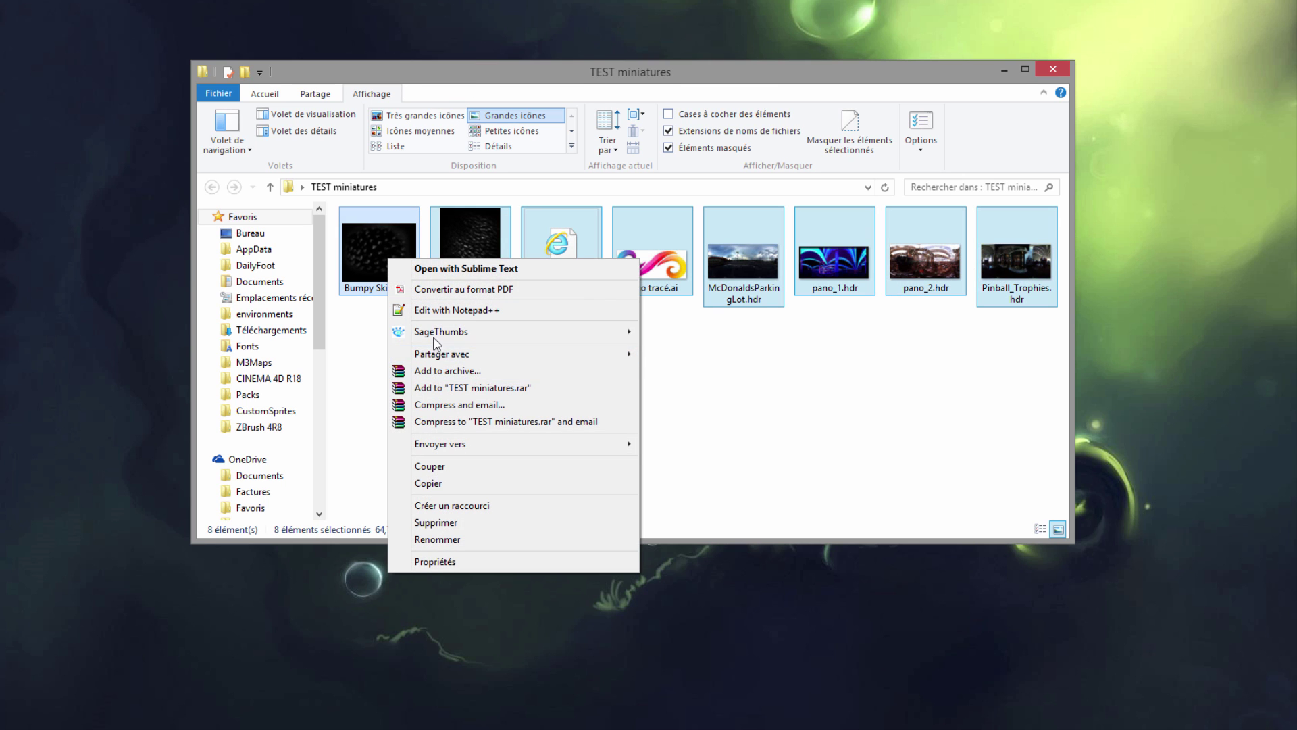
mouse_move(436, 332)
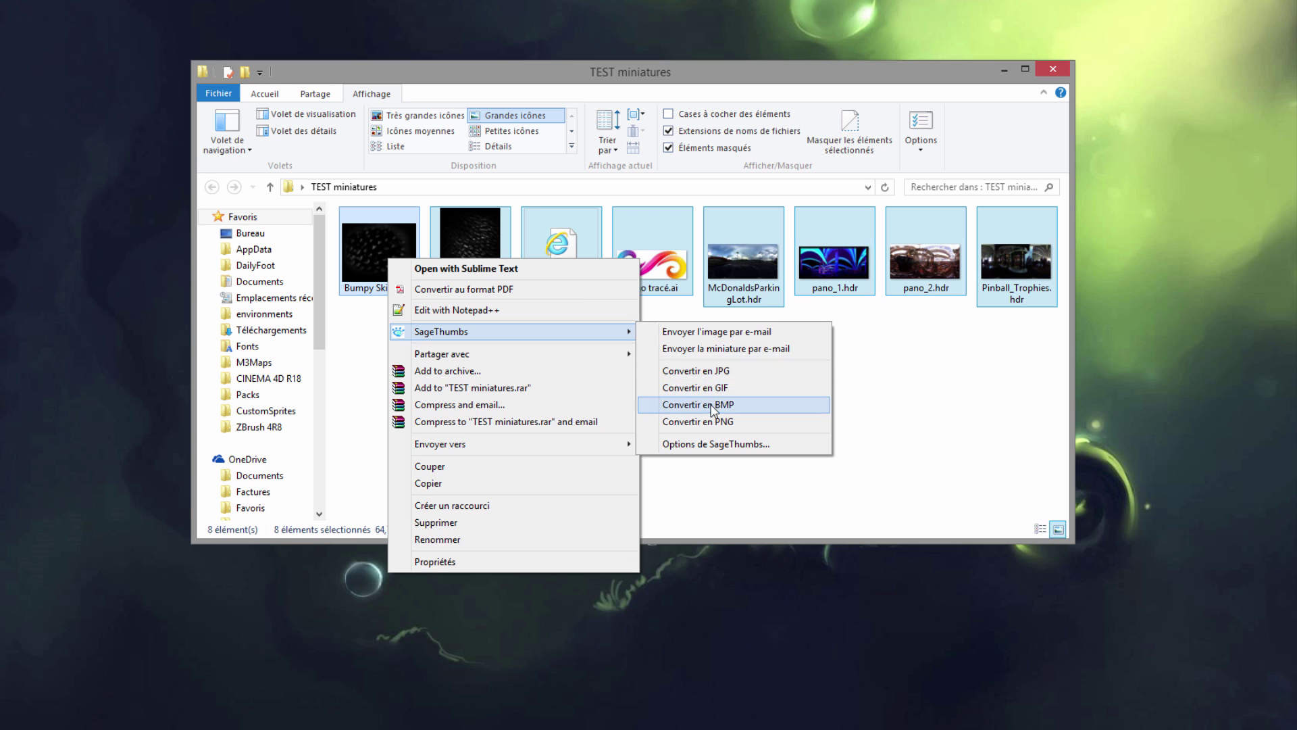
click(710, 422)
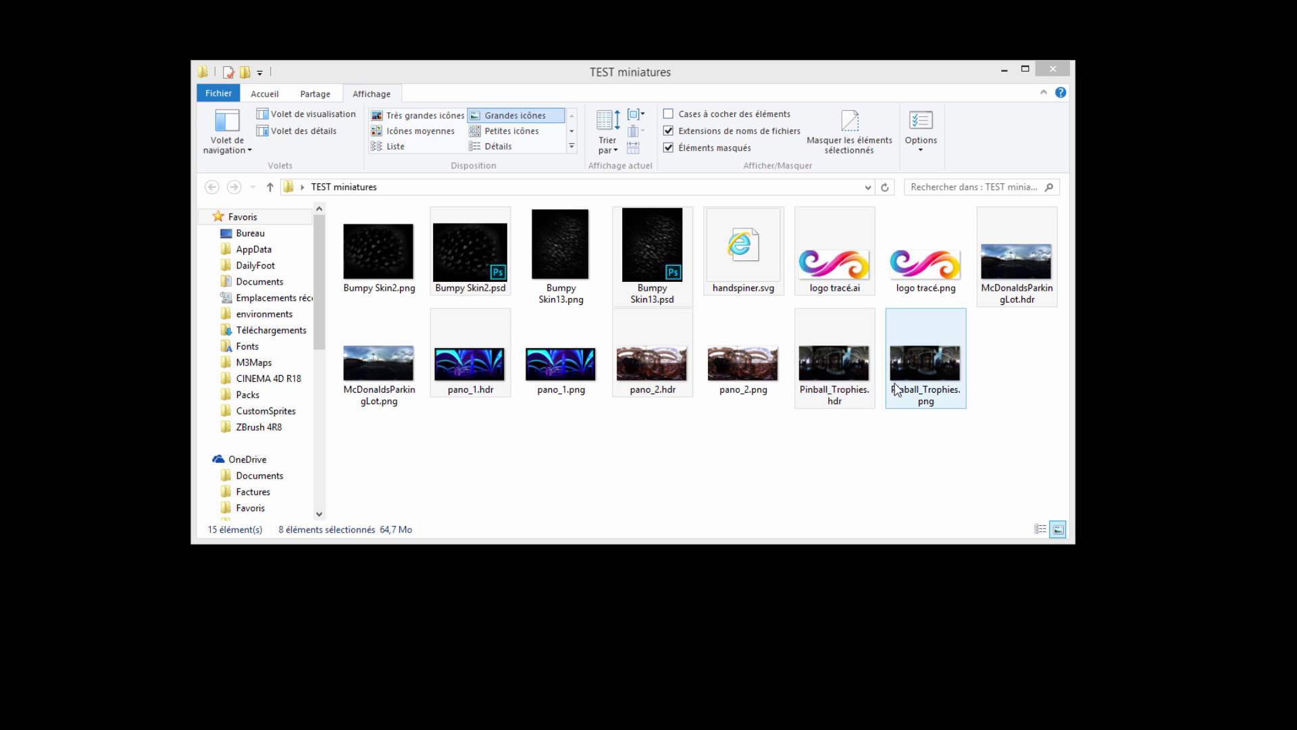
Delete all the converted PNG copies from the TEST miniatures folder, keeping the original PSD, SVG, AI and HDR files
click(923, 386)
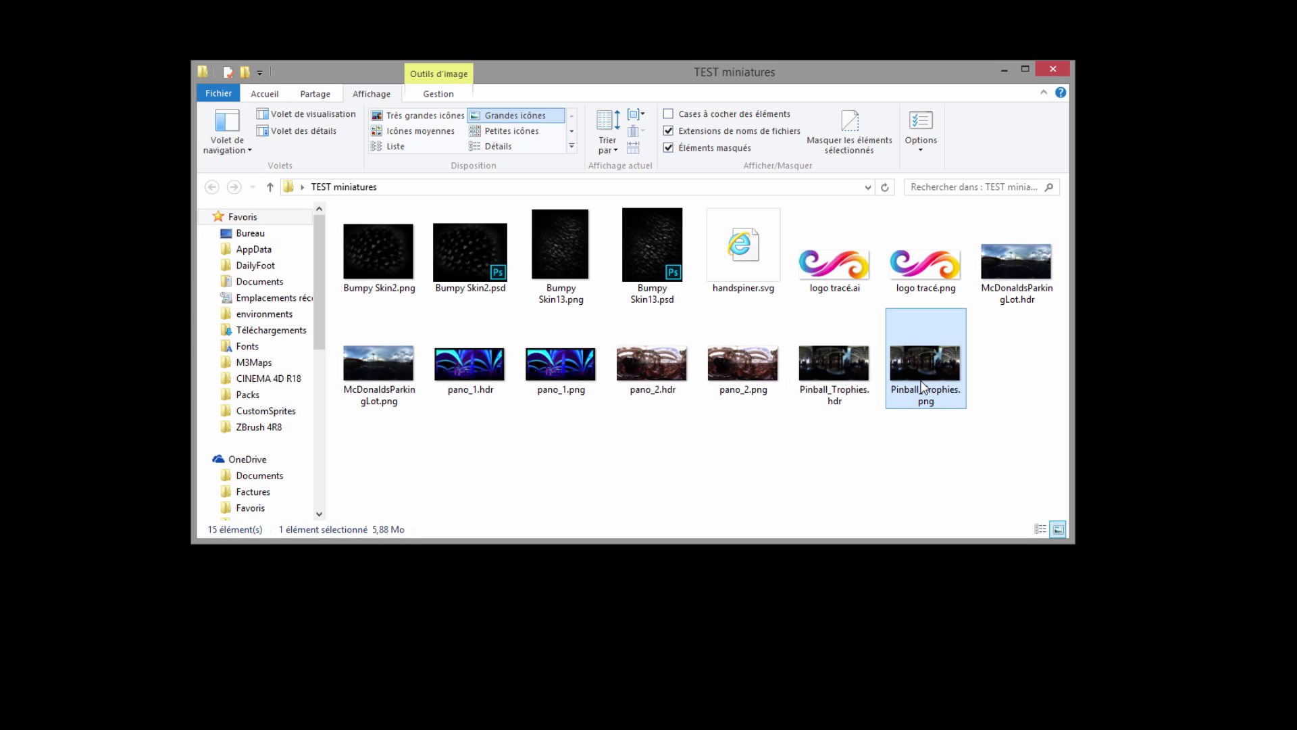
key(Delete)
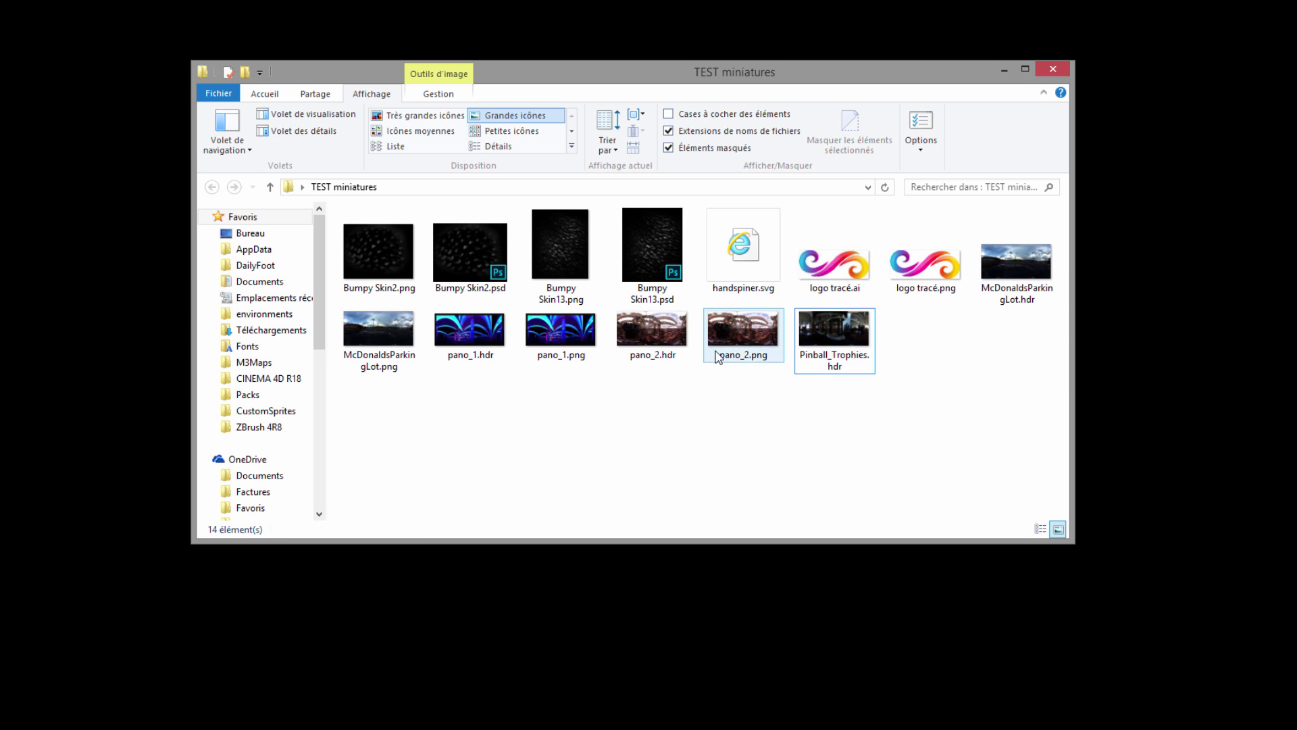
click(741, 338)
key(Delete)
click(564, 338)
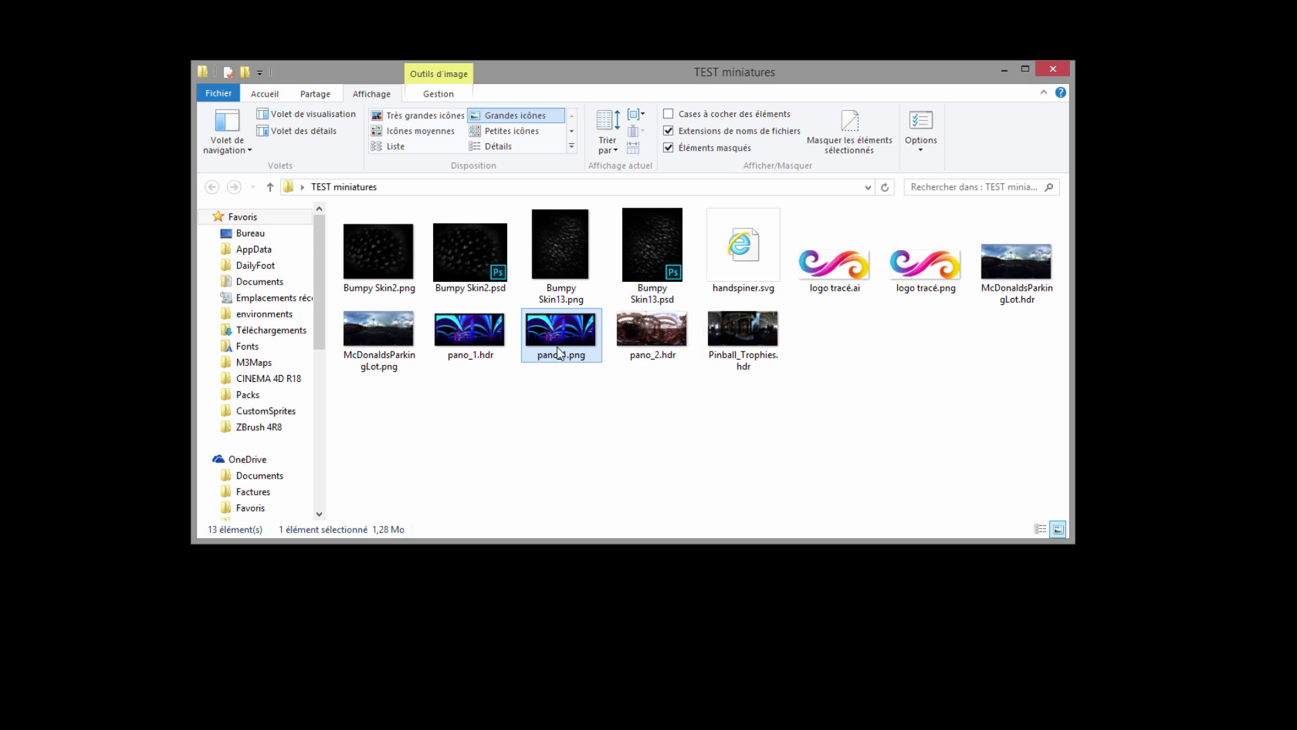
key(Delete)
click(389, 350)
key(Delete)
click(925, 264)
key(Delete)
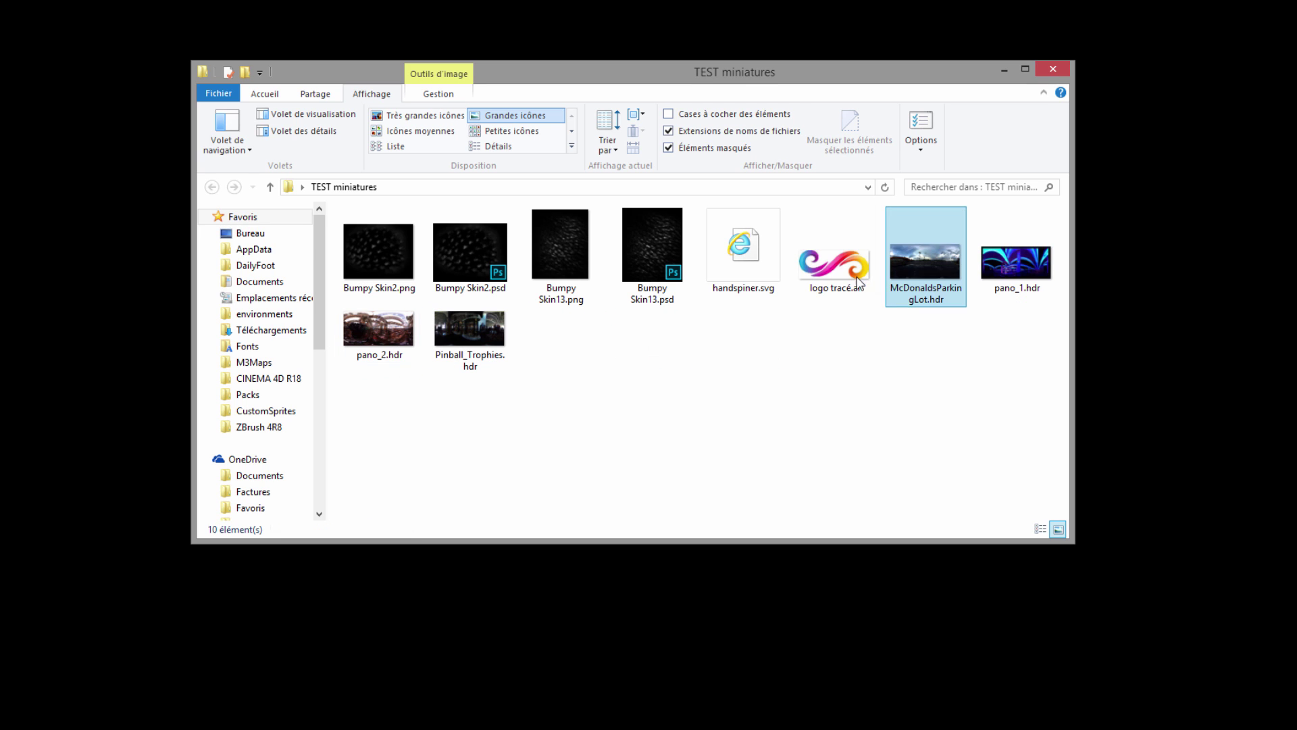
click(560, 263)
key(Delete)
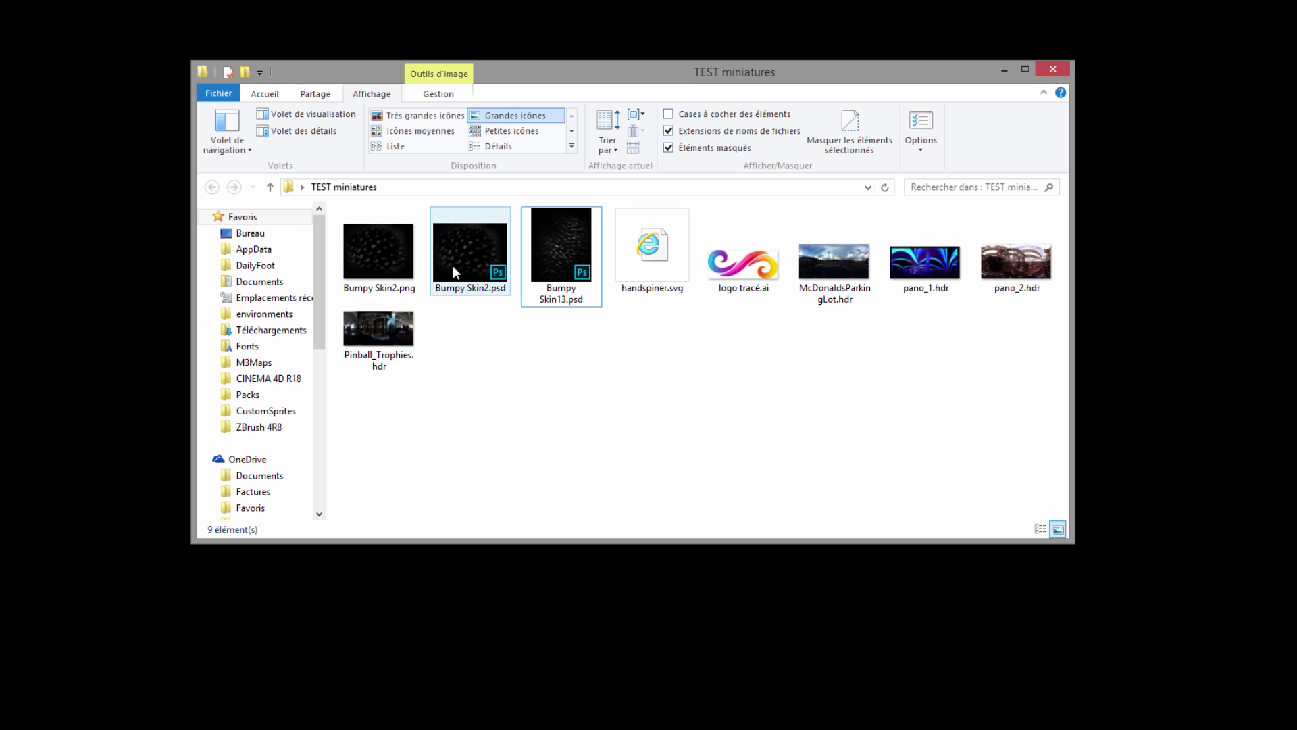
click(390, 274)
key(Delete)
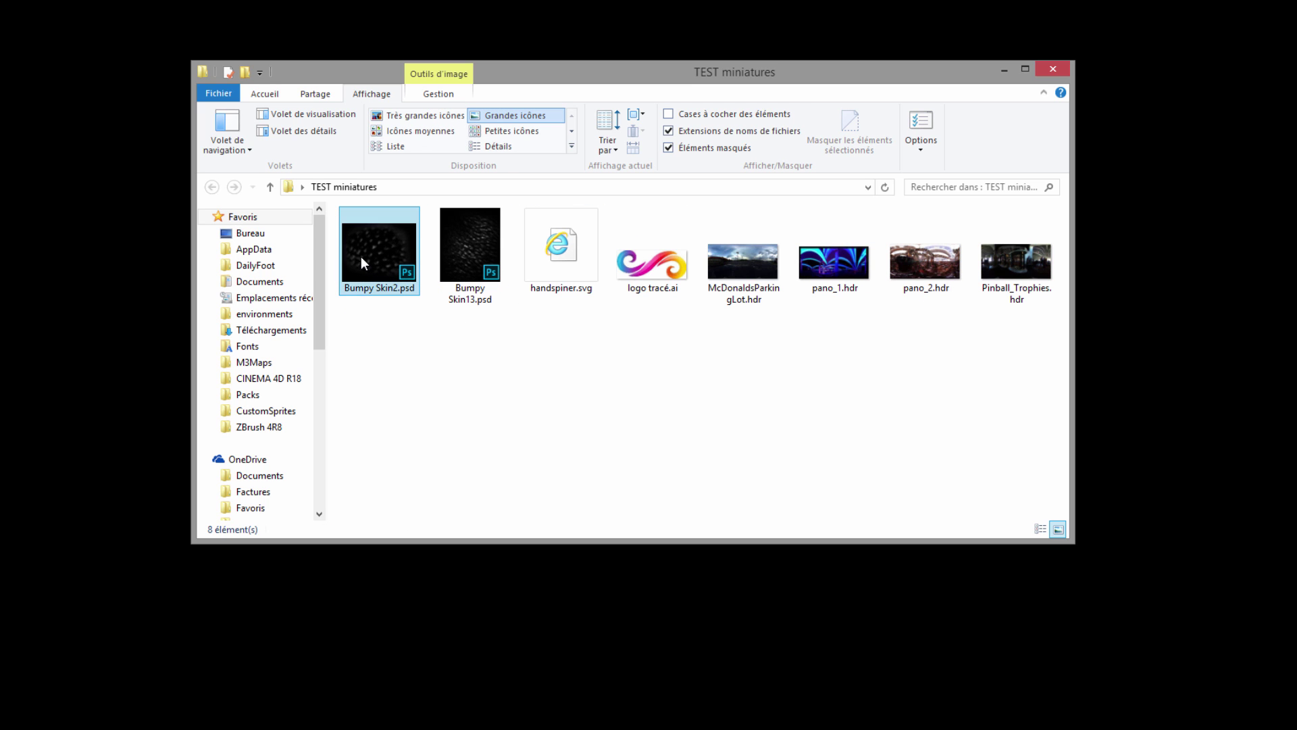
Open the SageThumbs options from Bumpy Skin2.psd and move the dialog higher on the screen
right_click(369, 251)
mouse_move(562, 426)
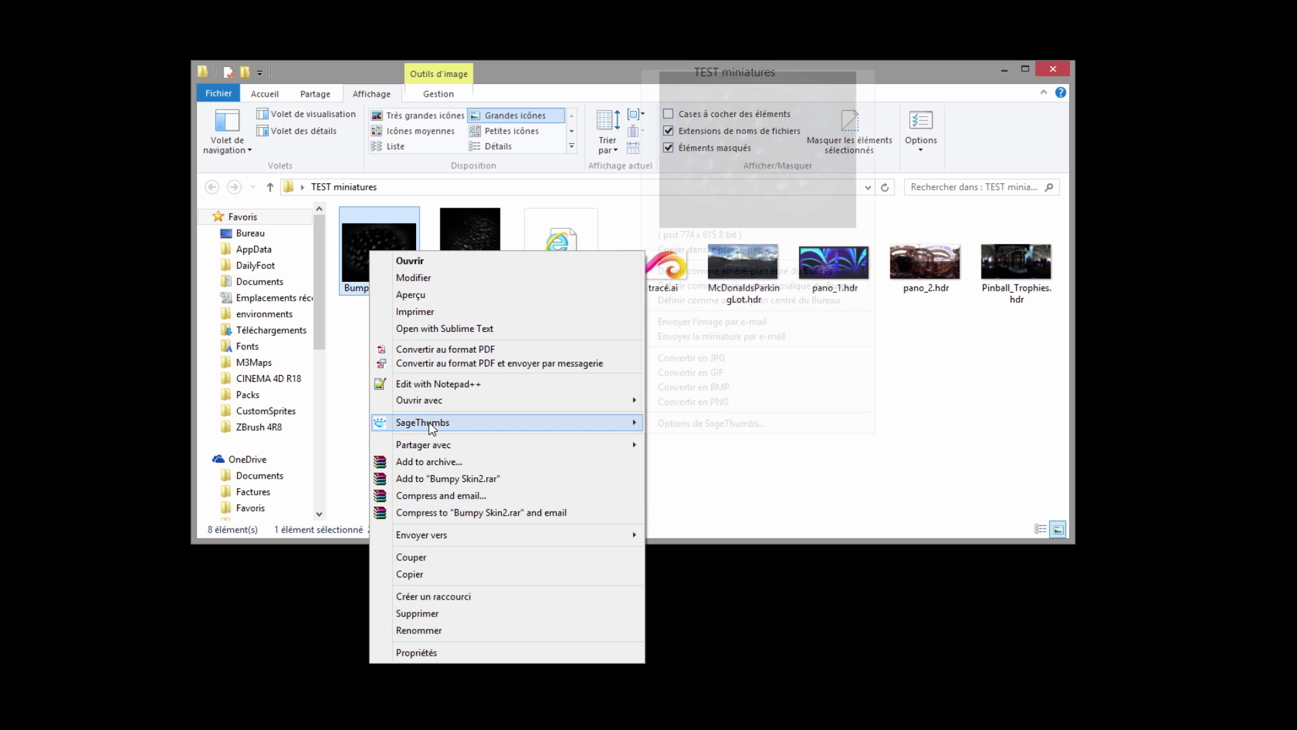
click(713, 424)
drag(556, 154, 537, 81)
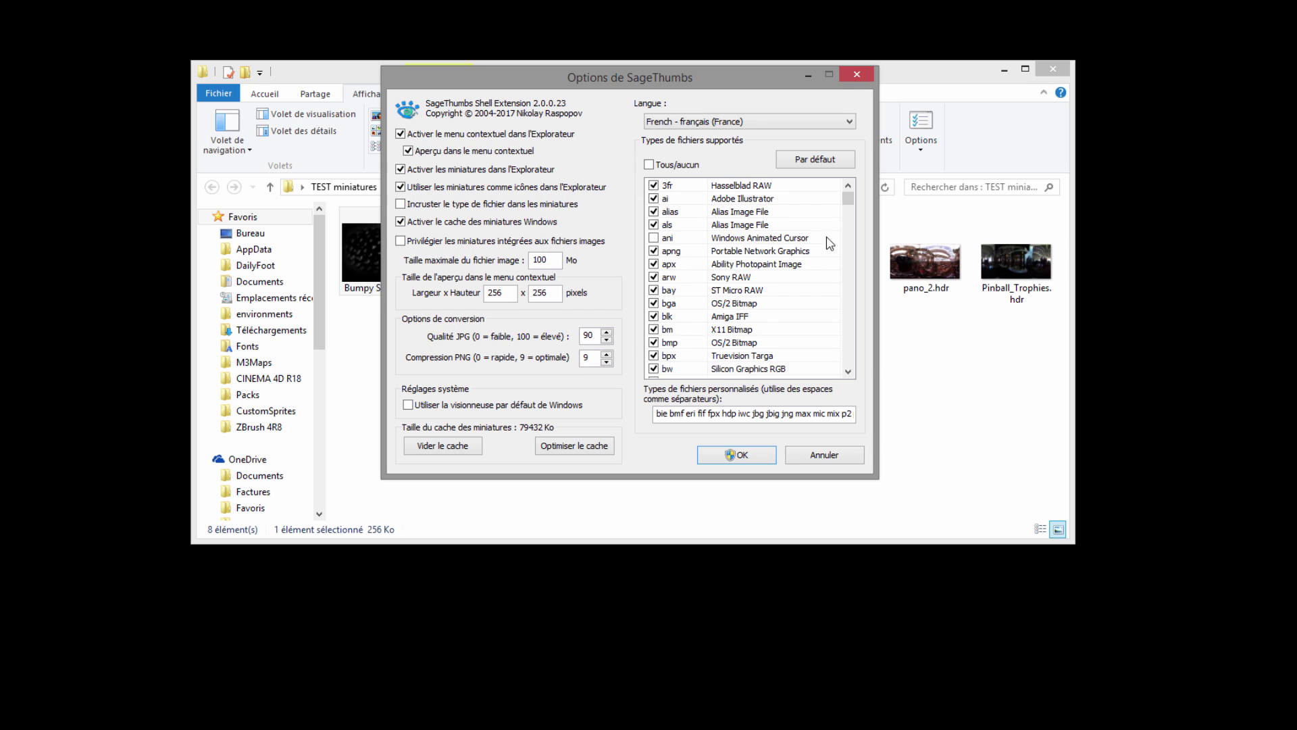
Examine the supported file types in the SageThumbs options, including the tif and hdr entries
drag(848, 198, 848, 341)
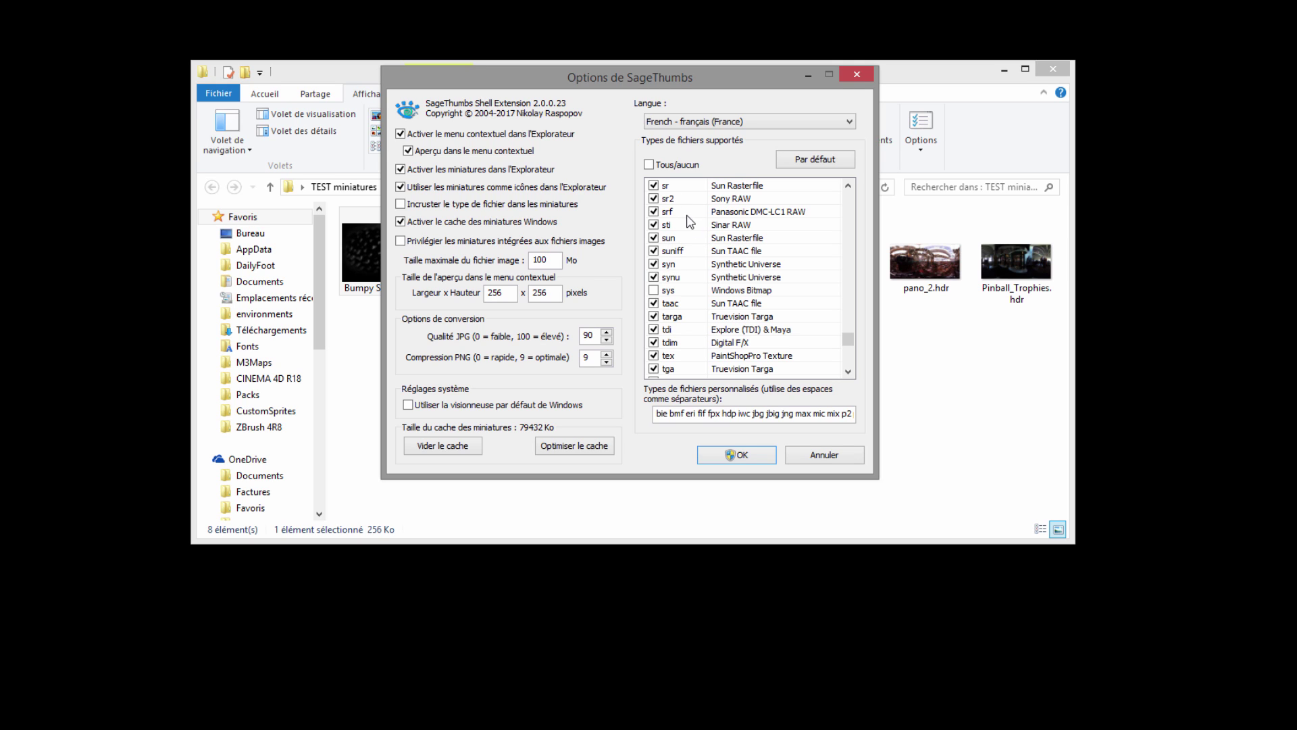
drag(849, 338, 858, 350)
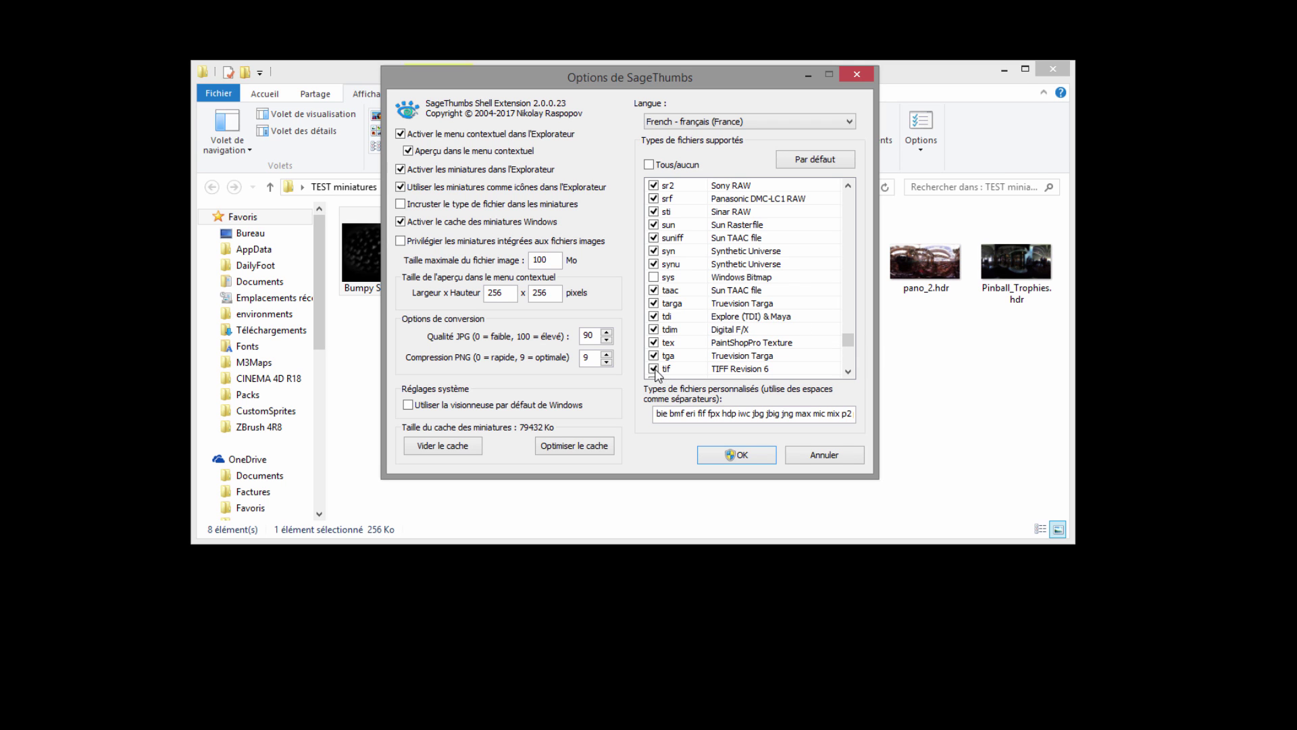
drag(570, 85, 800, 283)
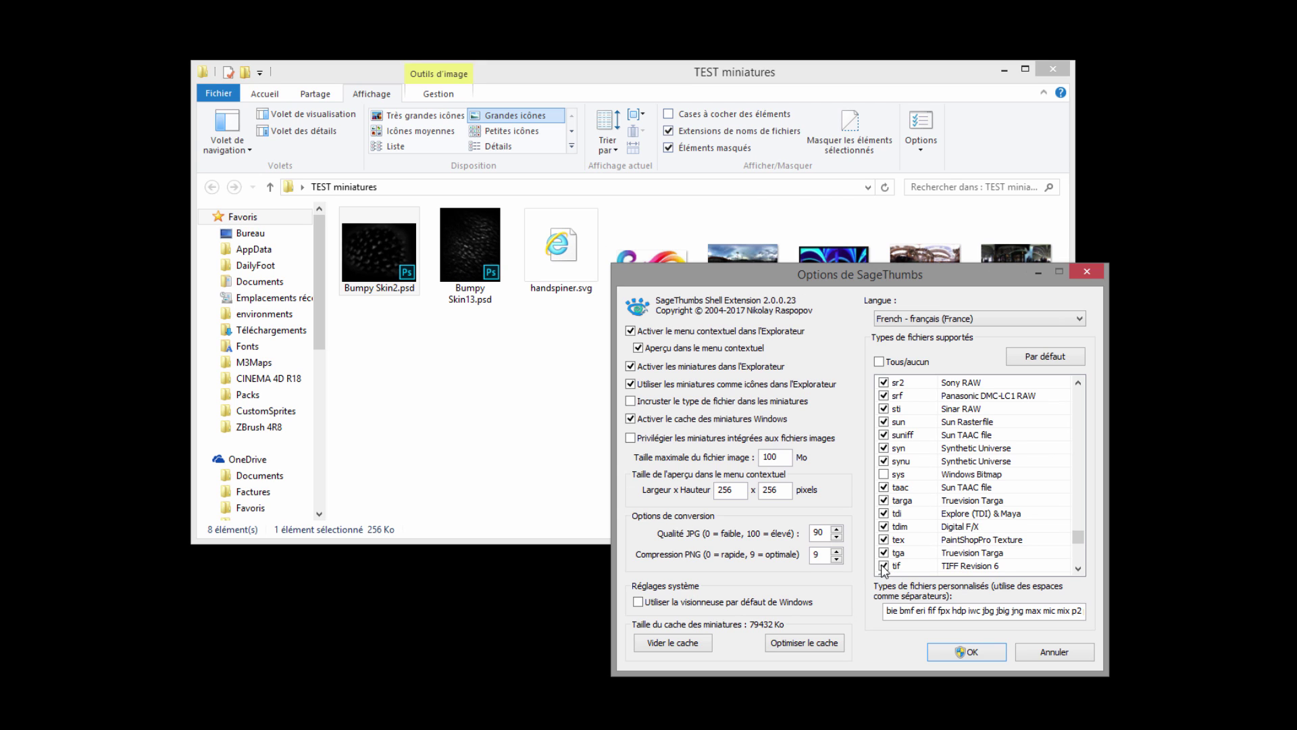
scroll(1081, 533, up, 5)
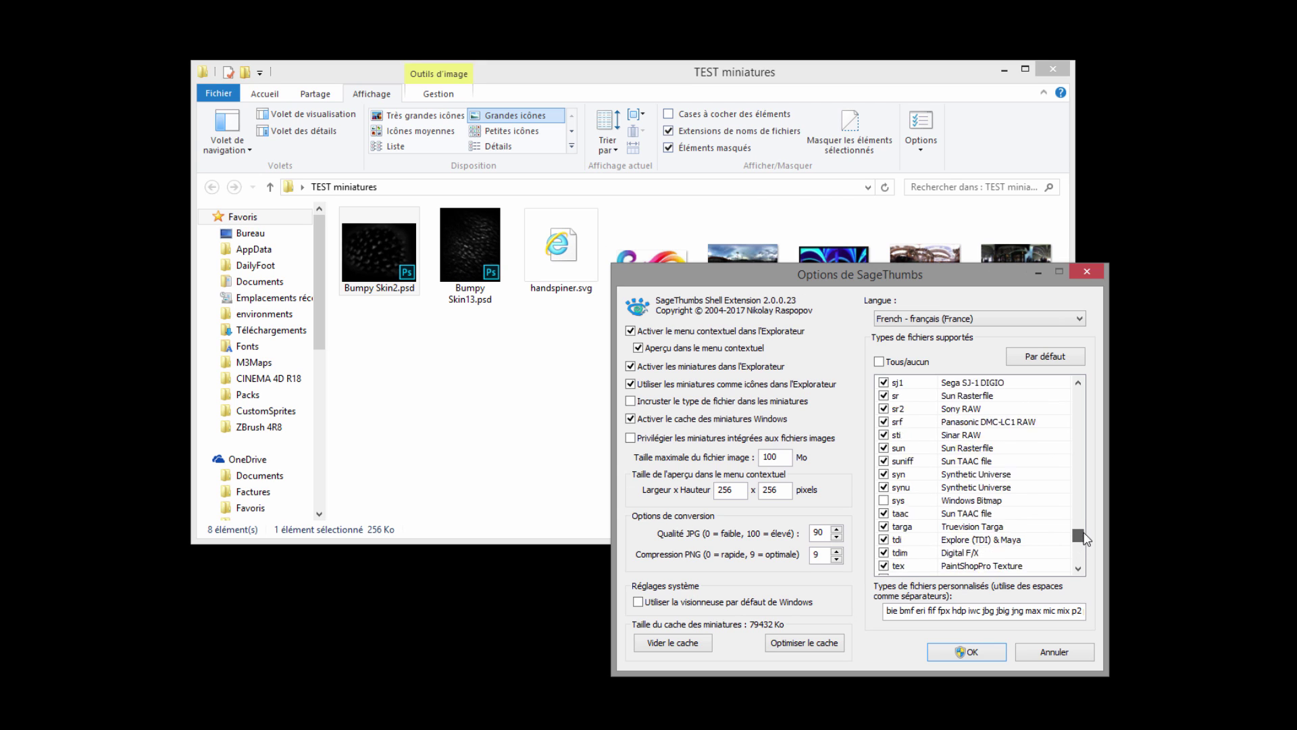
drag(1086, 534, 1108, 432)
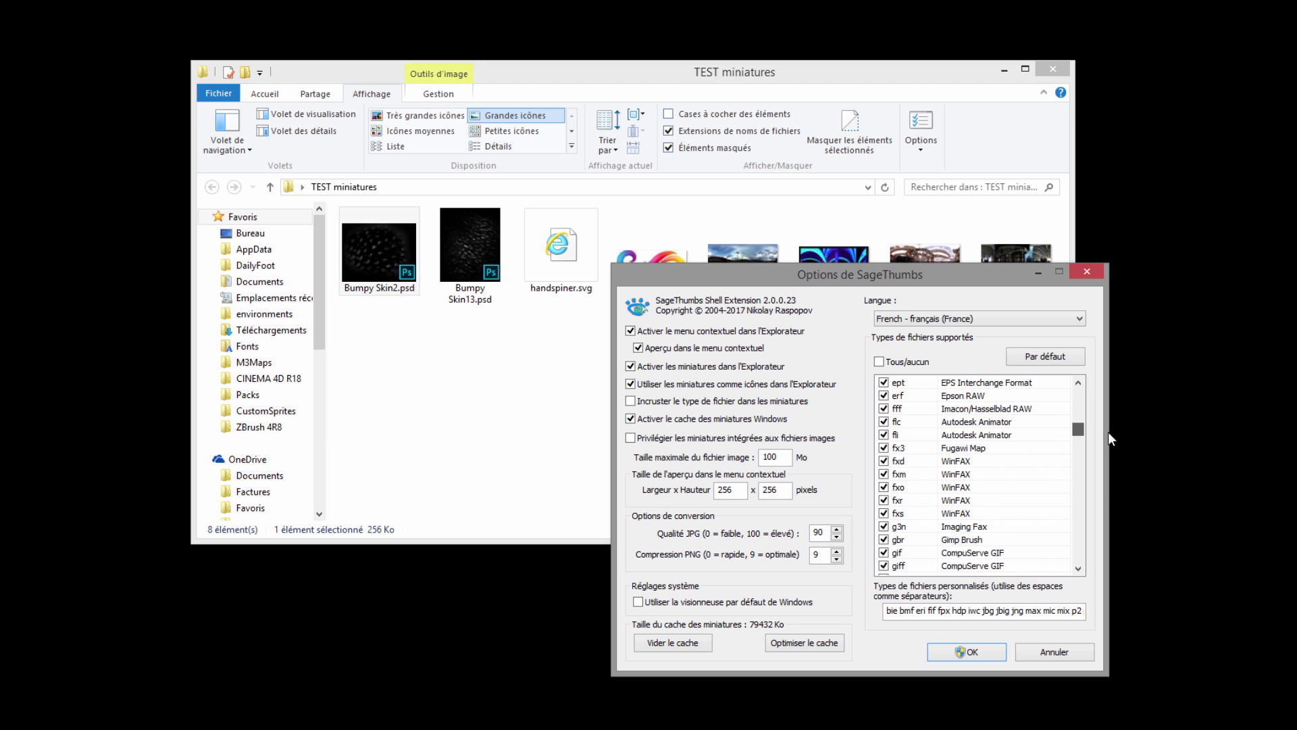
drag(804, 269, 587, 123)
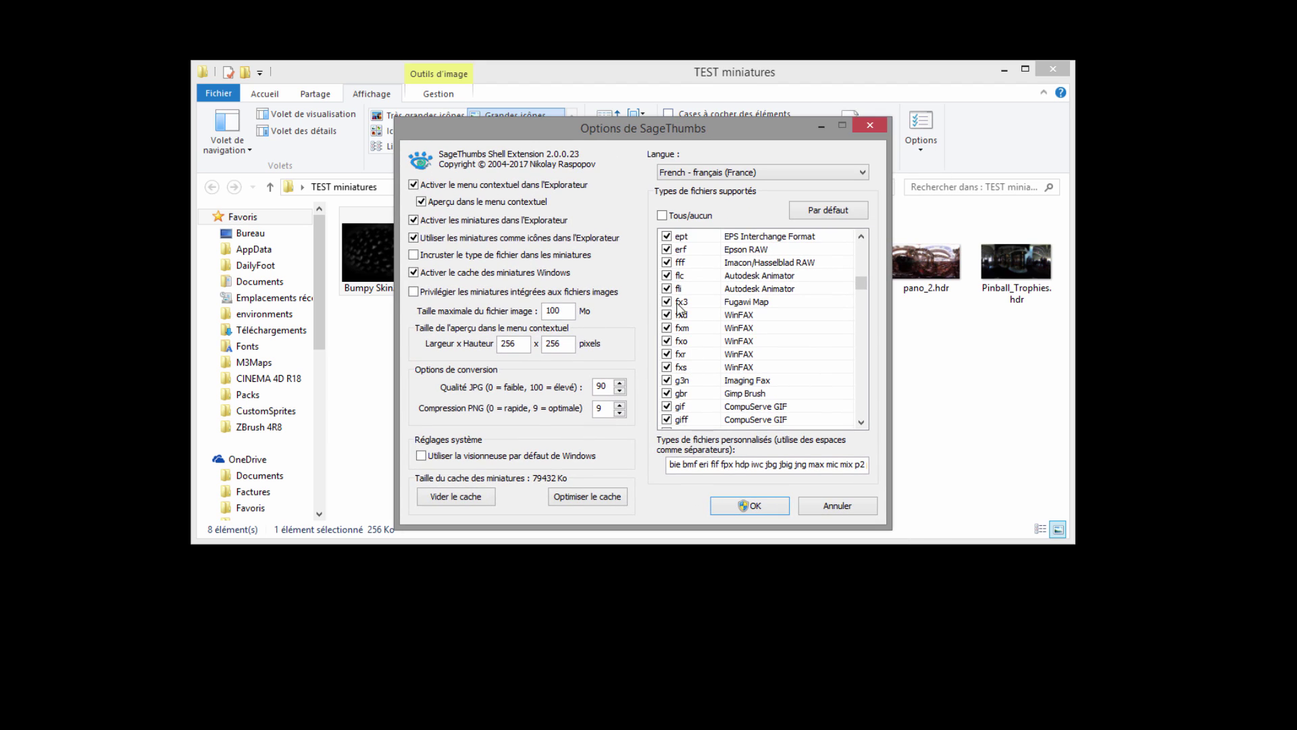
drag(862, 283, 862, 292)
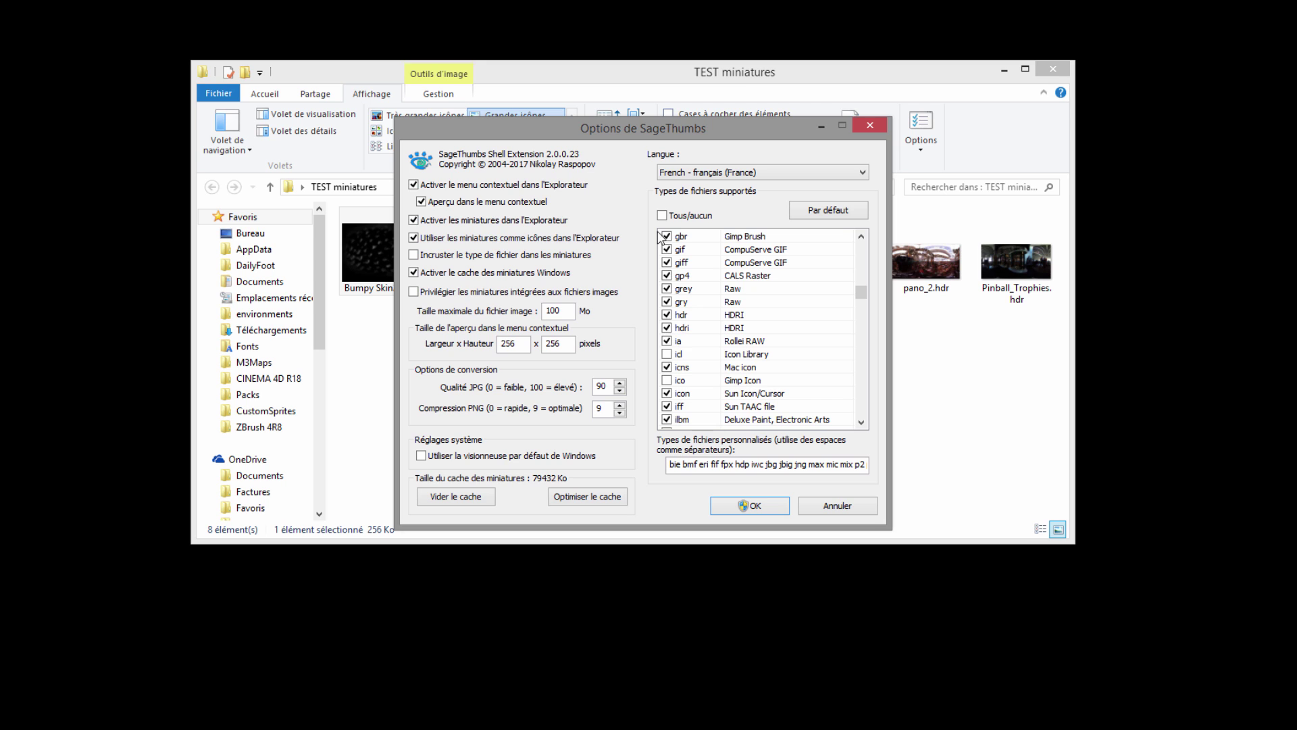
Set the SageThumbs maximum image file size to 10 Mo, confirm the options and authorise the system change
drag(627, 128, 748, 183)
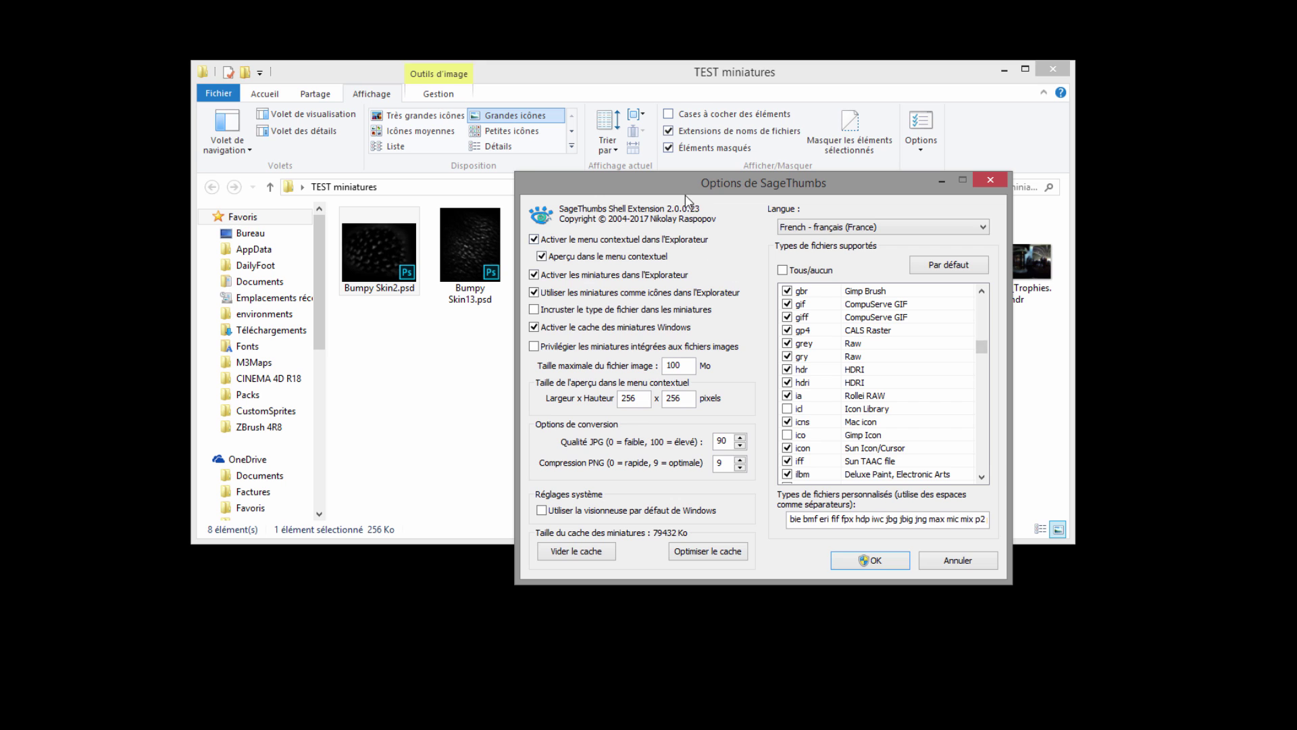
drag(685, 189, 718, 181)
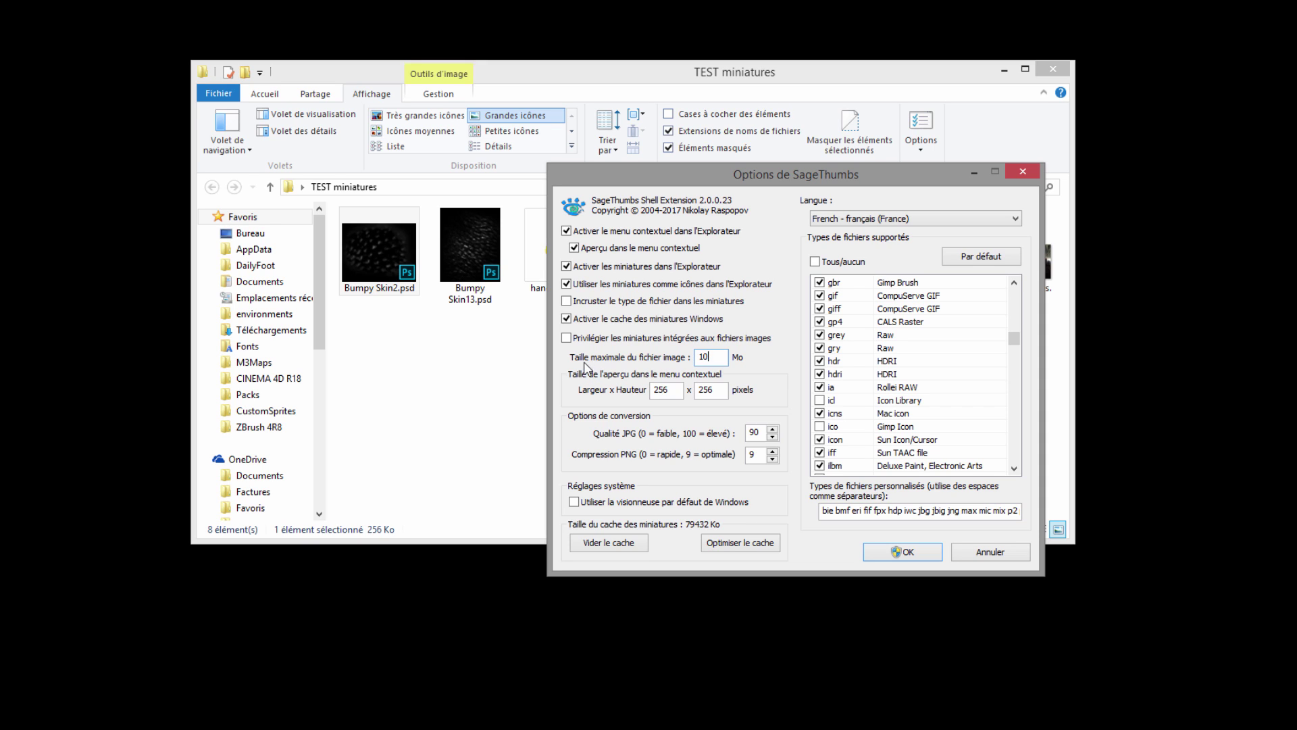
click(897, 556)
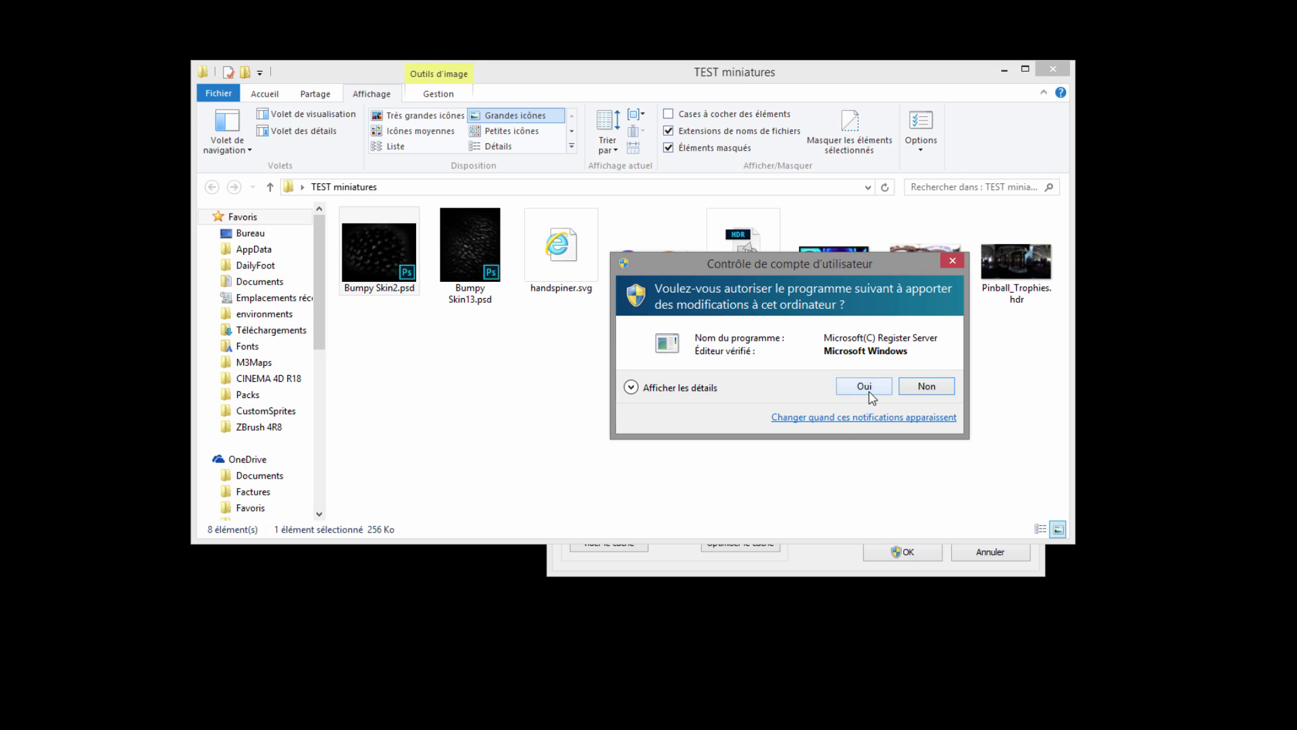
click(863, 386)
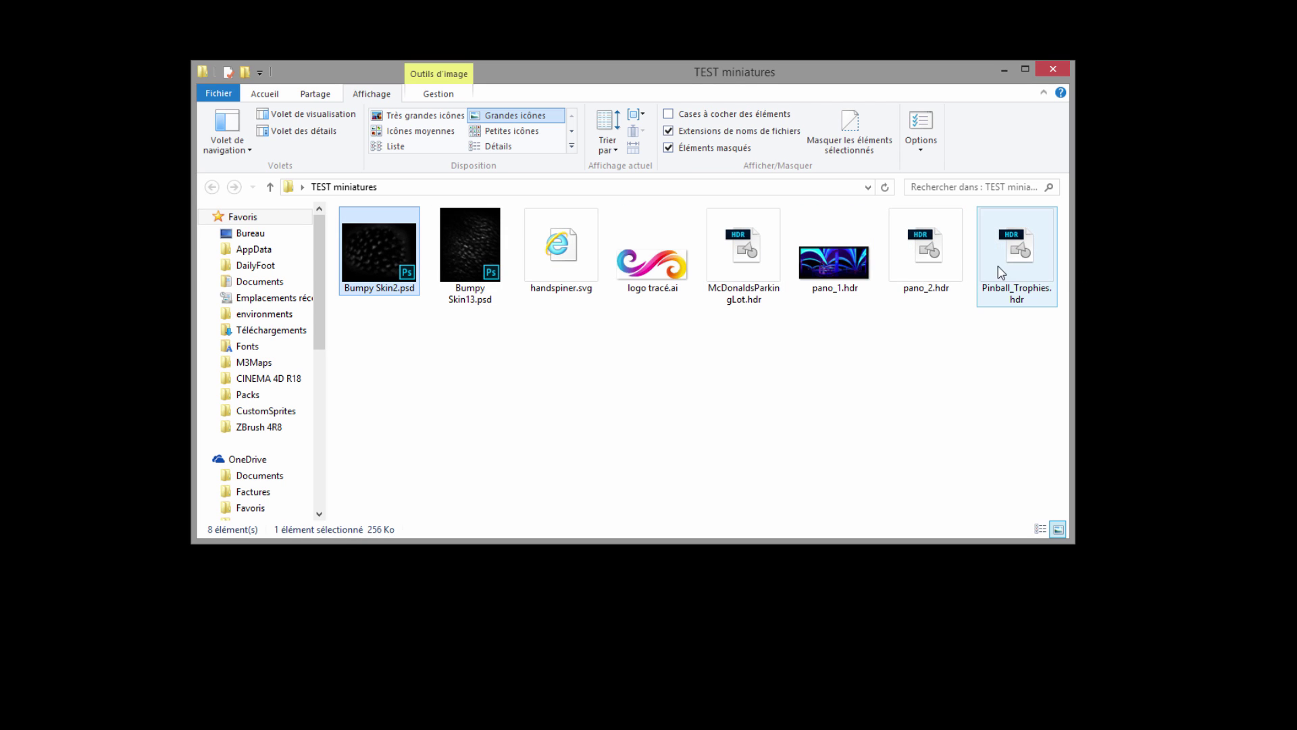
Check the file sizes of McDonaldsParkingLot.hdr and pano_2.hdr against the thumbnail size limit
right_click(745, 271)
click(737, 285)
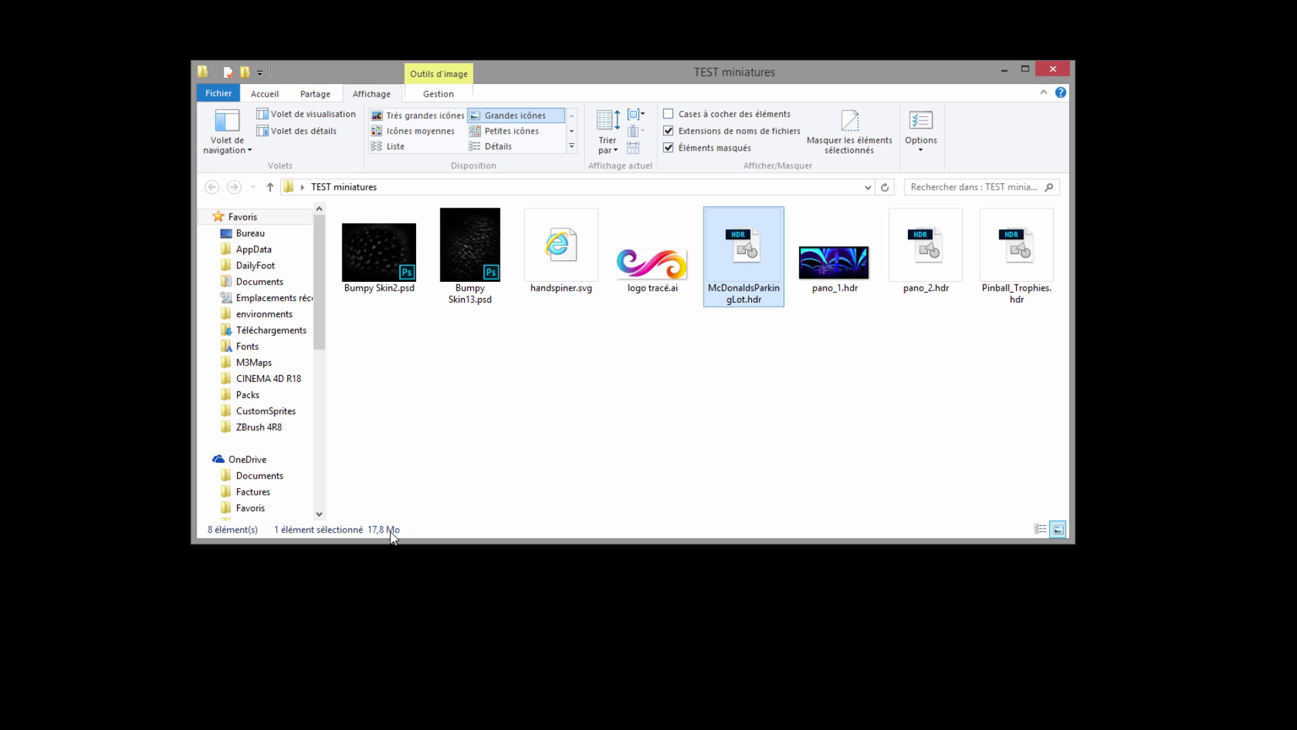
click(921, 270)
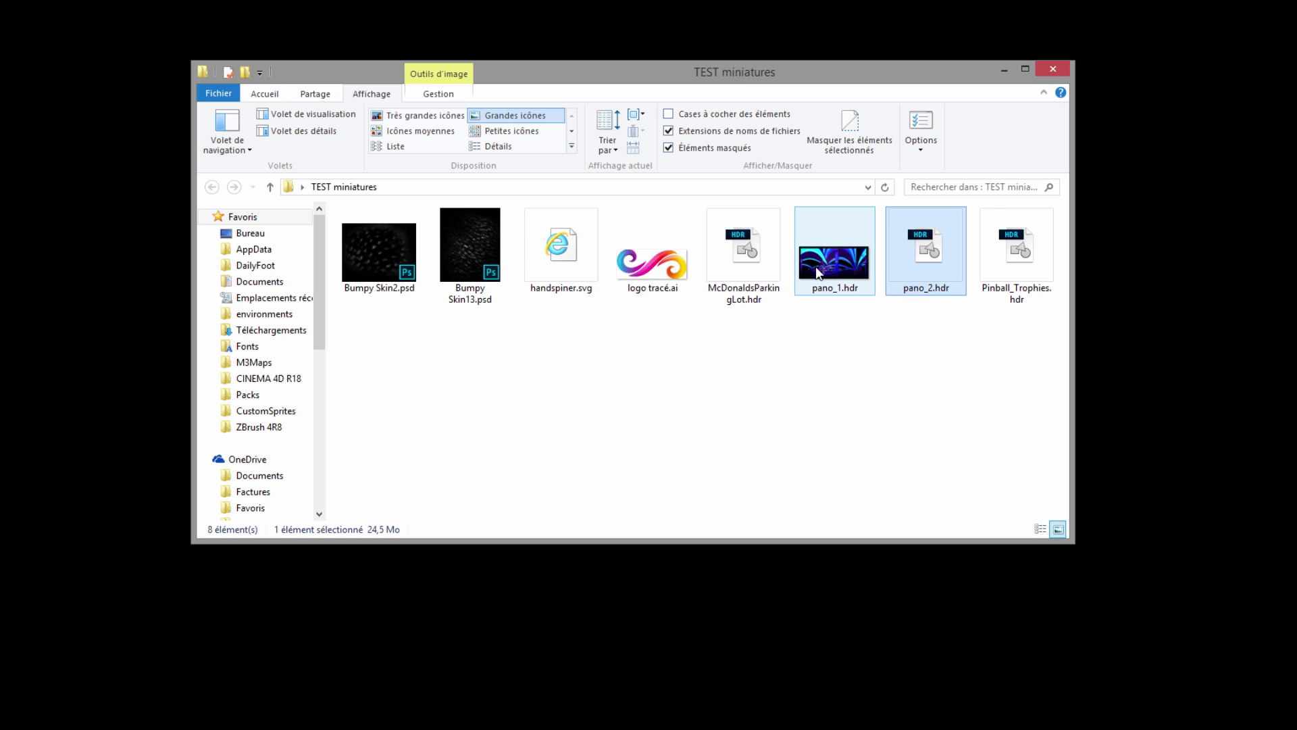
Open the SageThumbs options from McDonaldsParkingLot.hdr, set the maximum image file size to 100 Mo and move the dialog off the thumbnails
right_click(734, 262)
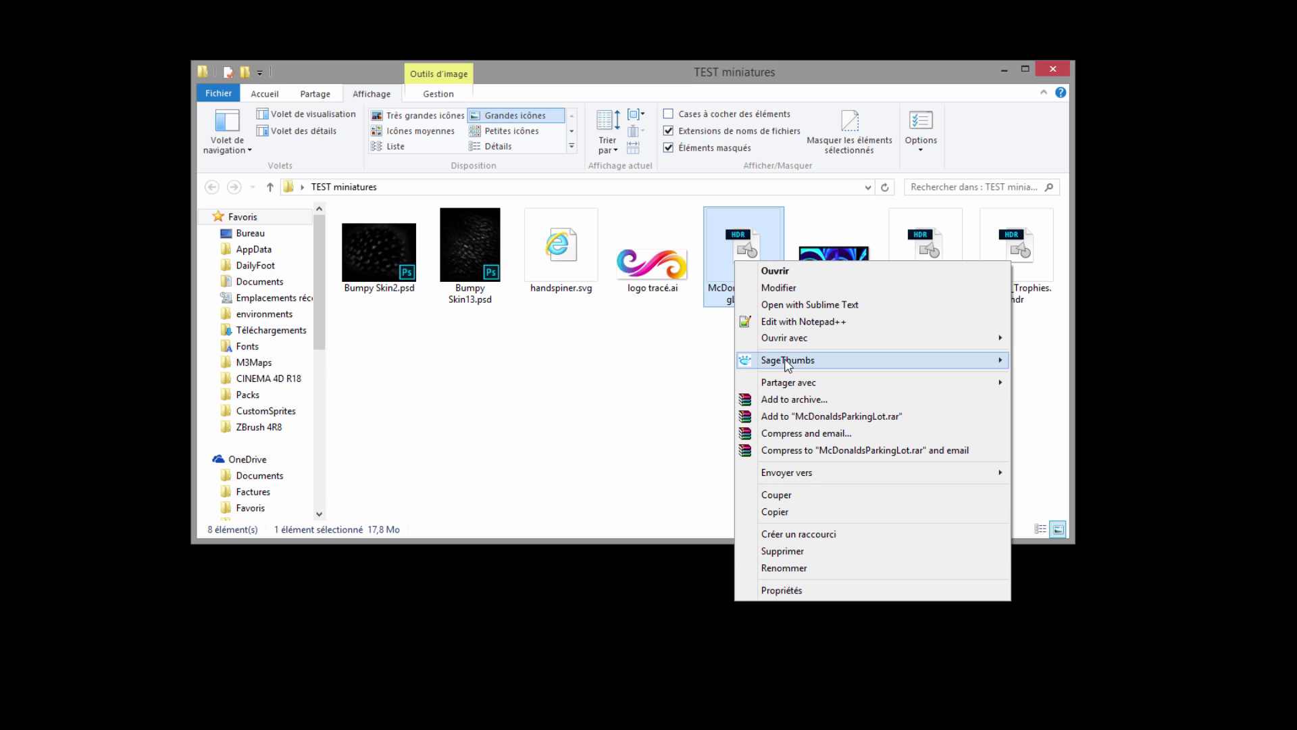
mouse_move(885, 365)
click(1066, 553)
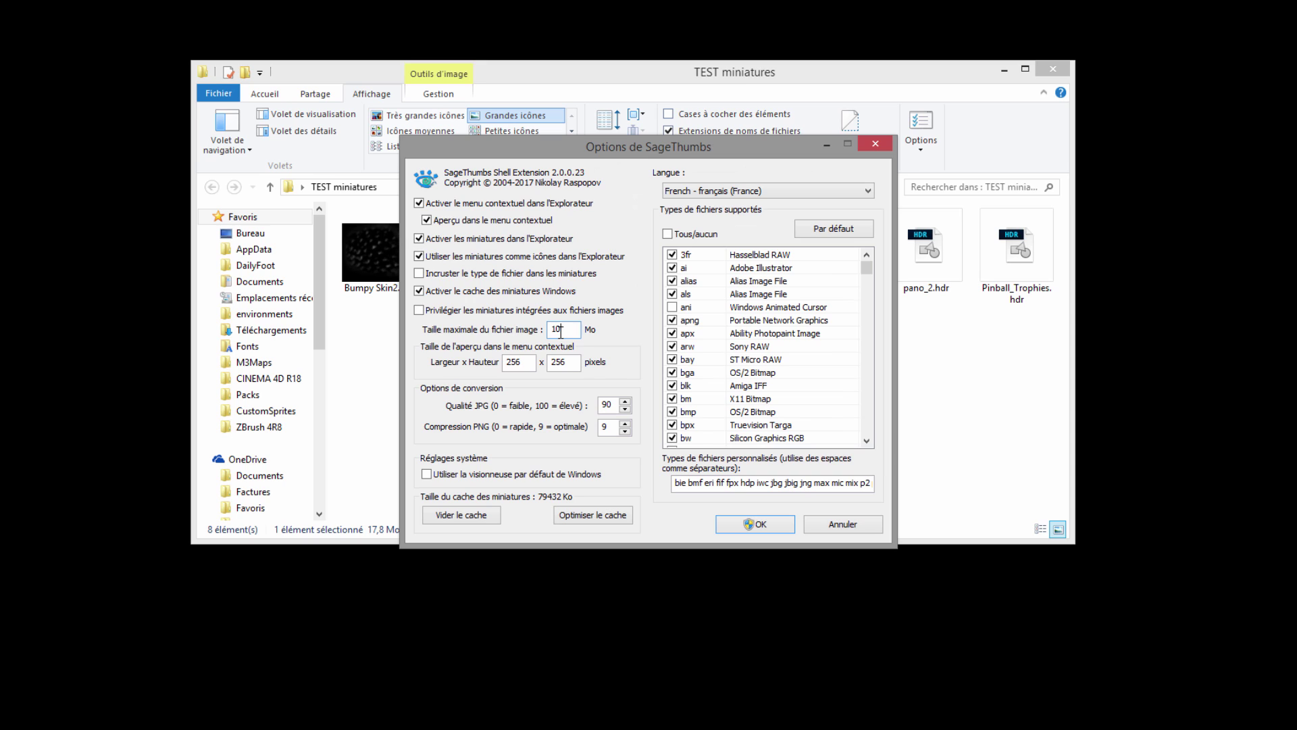
double_click(562, 329)
drag(594, 149, 828, 306)
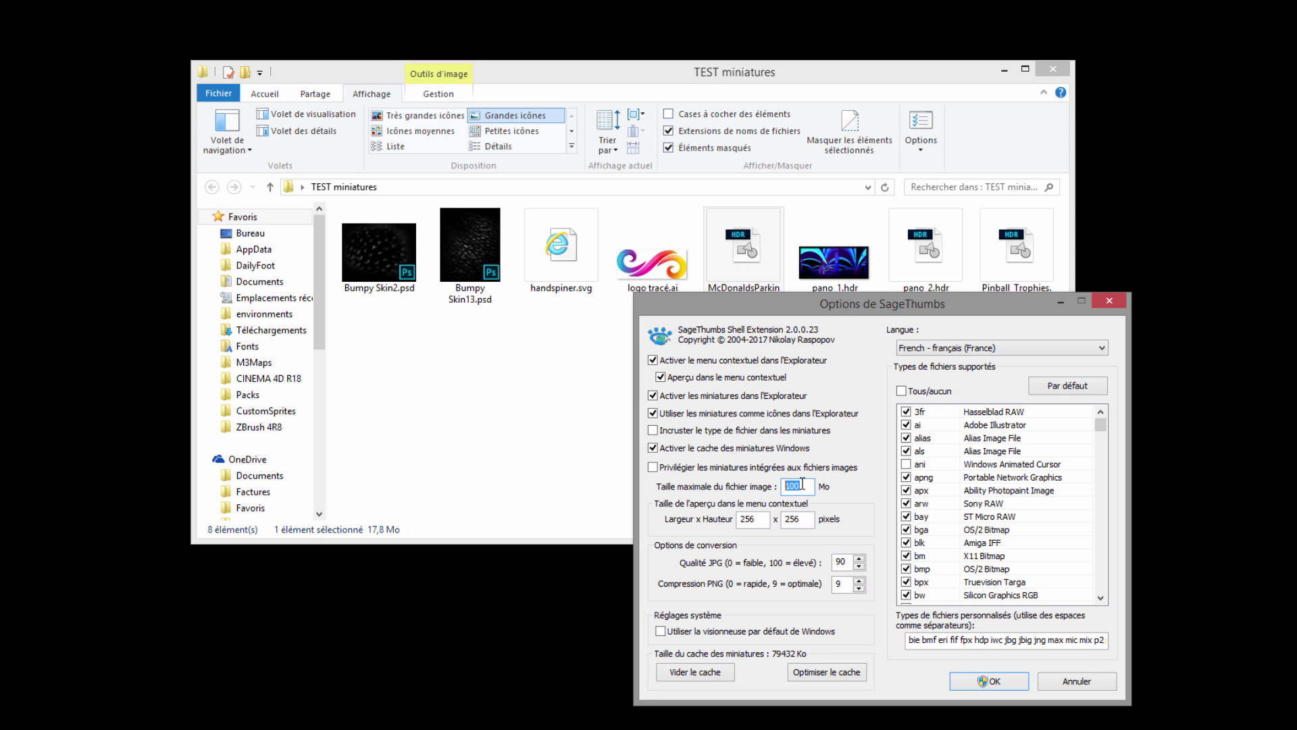
drag(801, 483, 782, 494)
drag(782, 308, 745, 213)
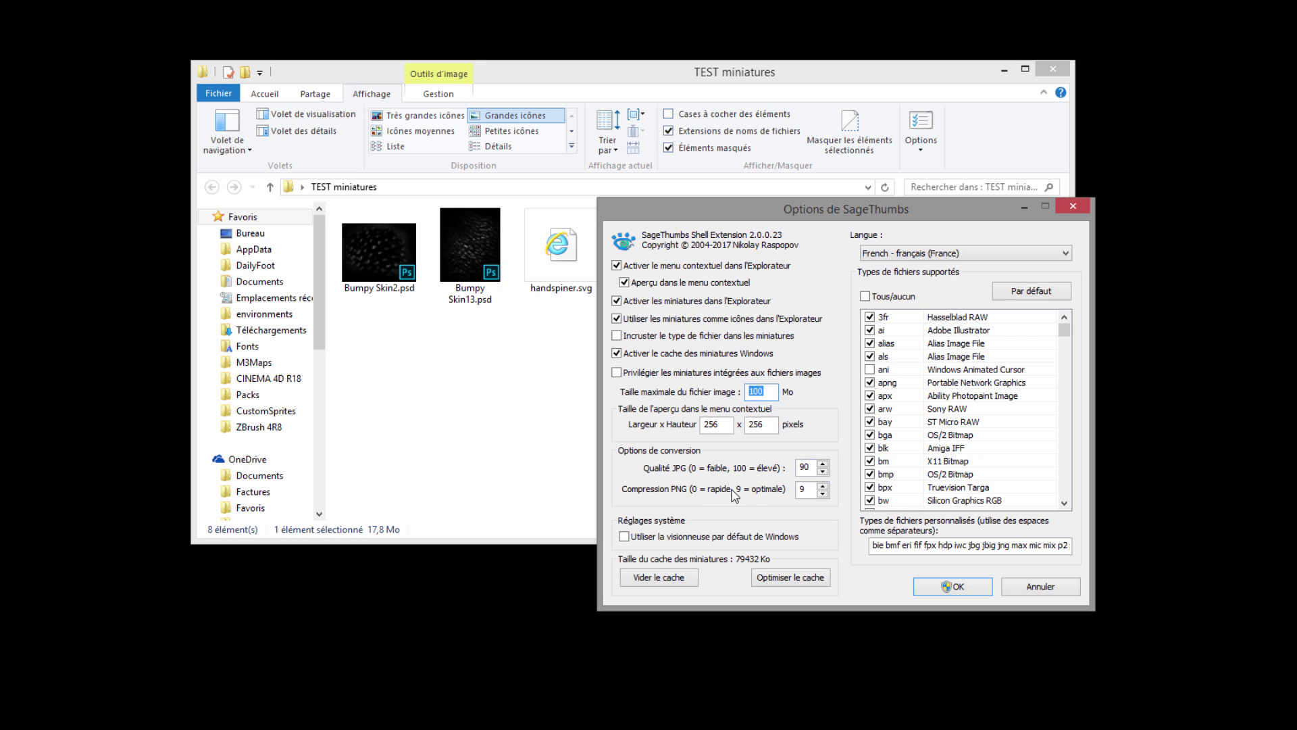
Set the conversion options to JPG quality 100 and PNG compression 9, then apply them and authorise the system change
double_click(802, 489)
text(0)
double_click(813, 465)
drag(858, 209, 808, 249)
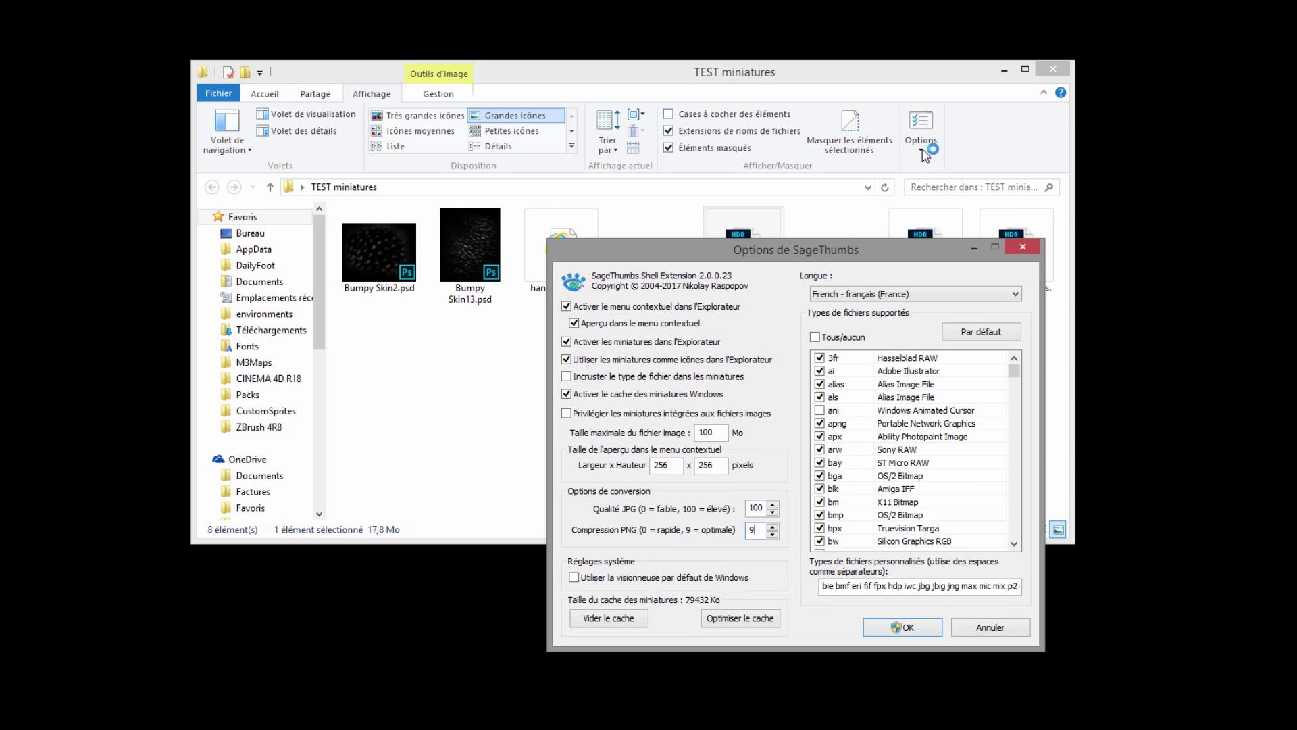
drag(918, 251, 616, 229)
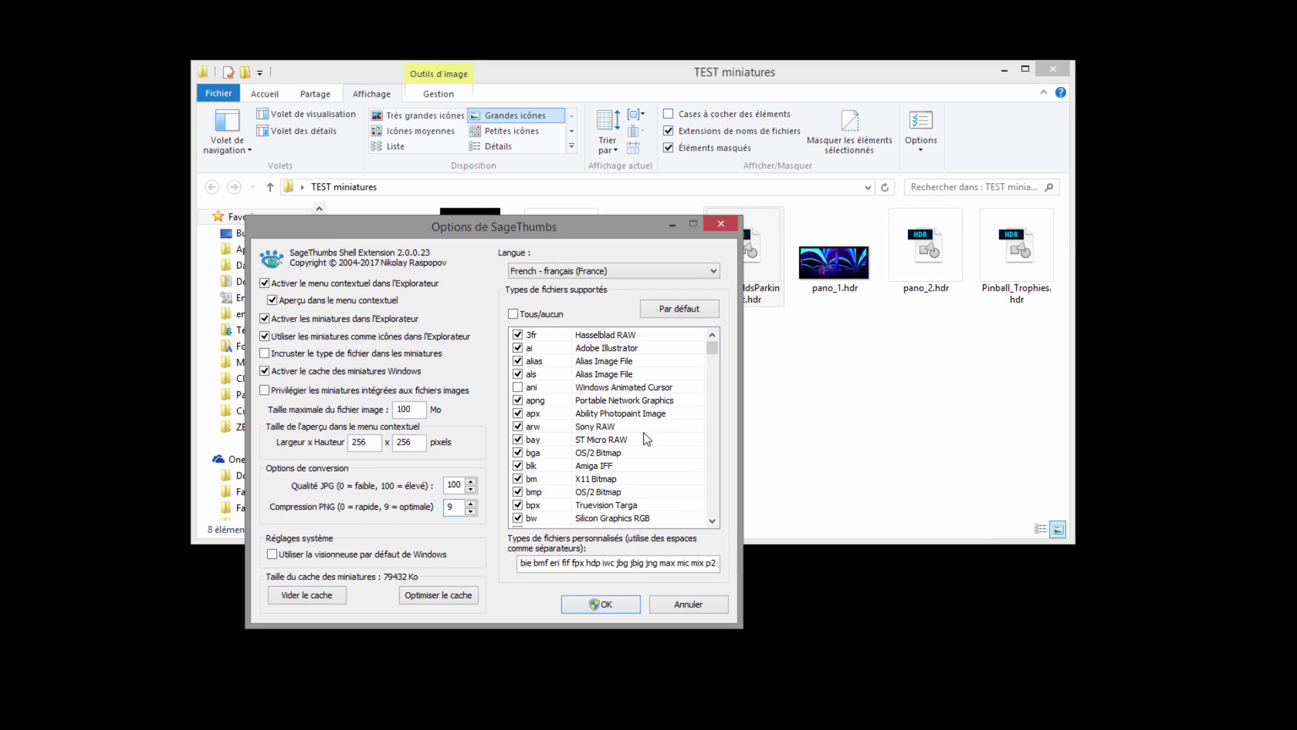
click(601, 601)
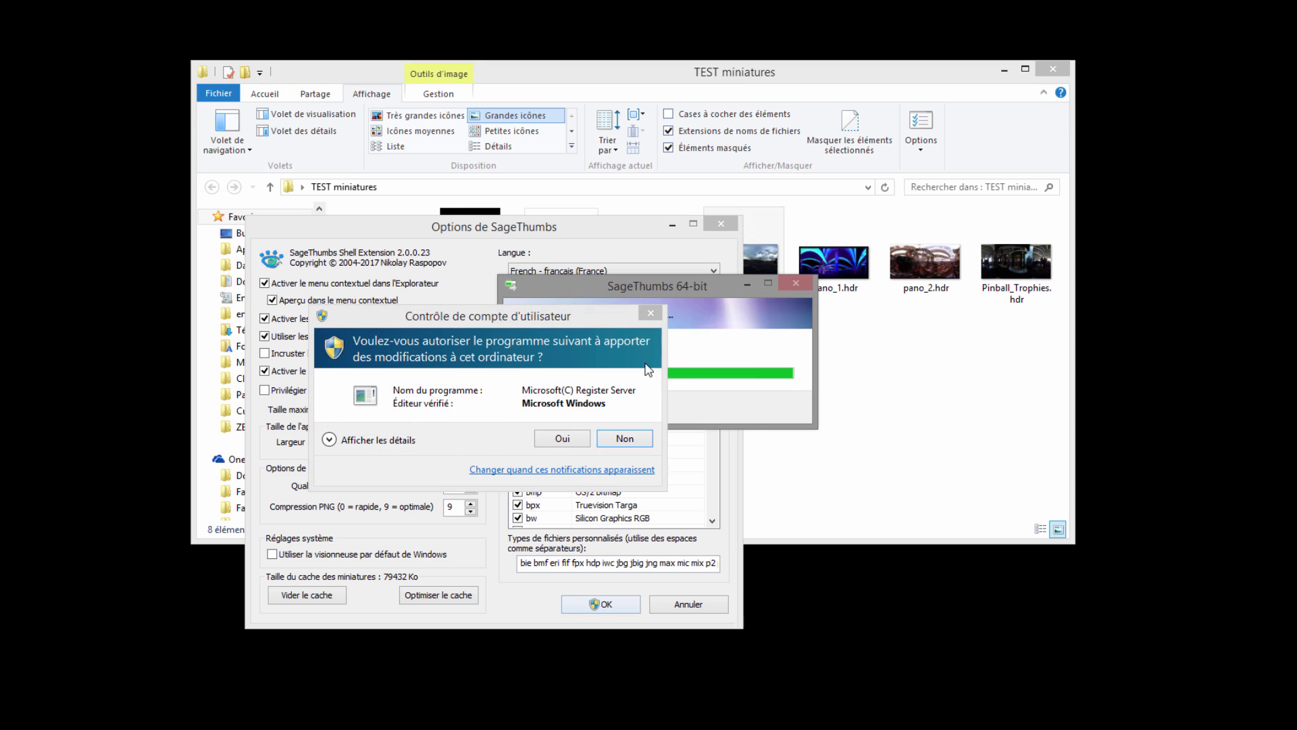
click(562, 438)
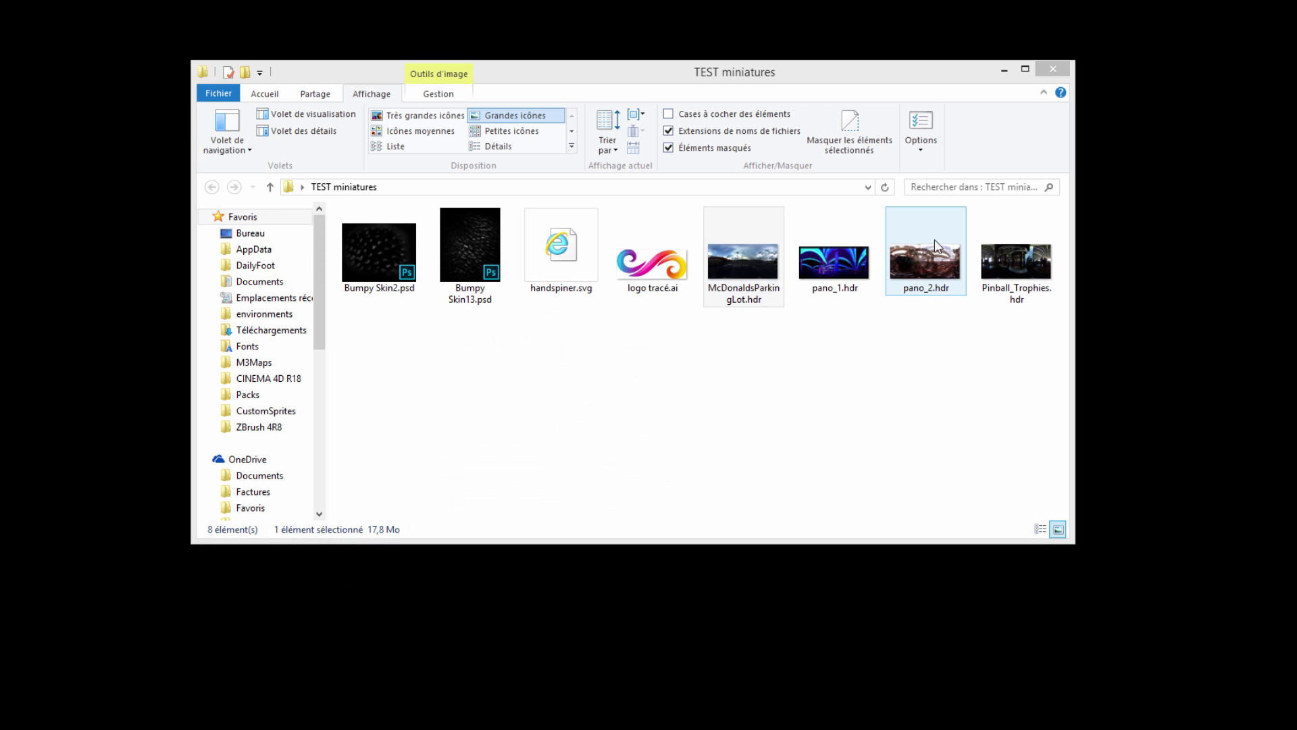
Examine the thumbnail-related advanced display settings in the folder options, including the always-show-icons entry, and close without saving
click(922, 150)
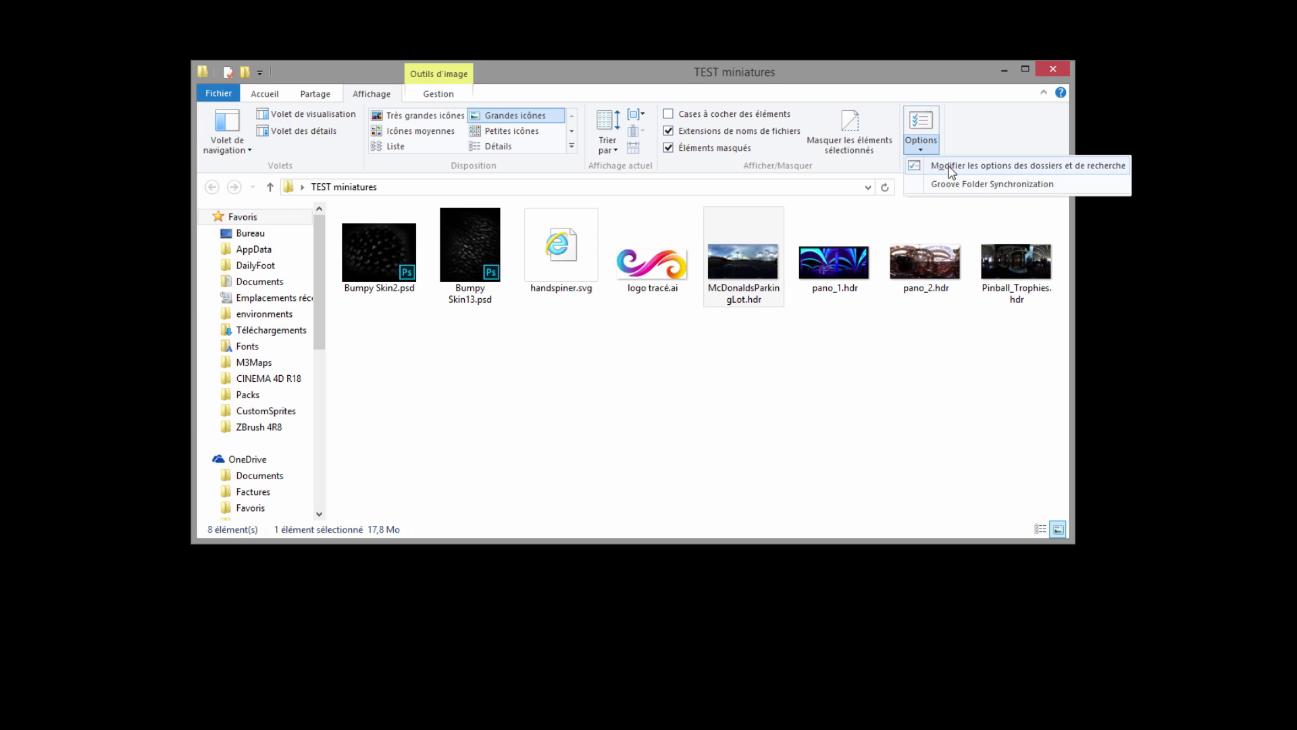
click(951, 167)
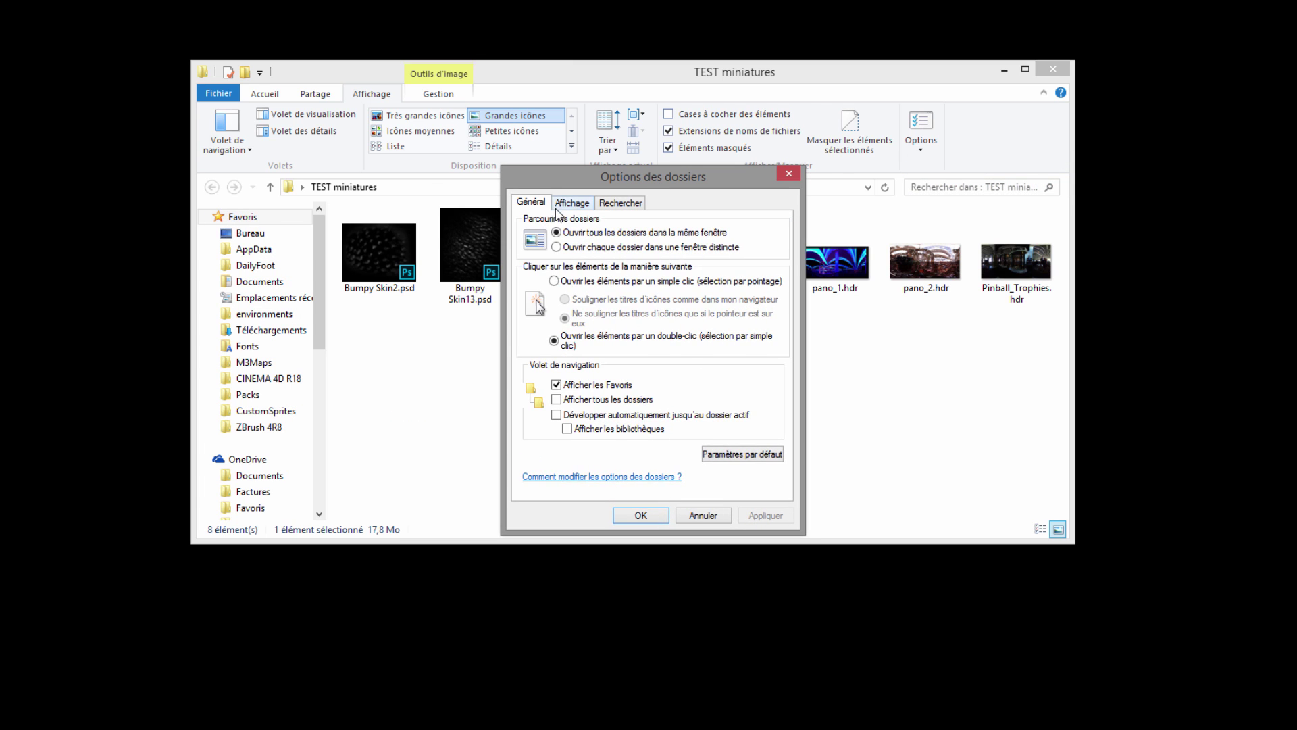
click(571, 204)
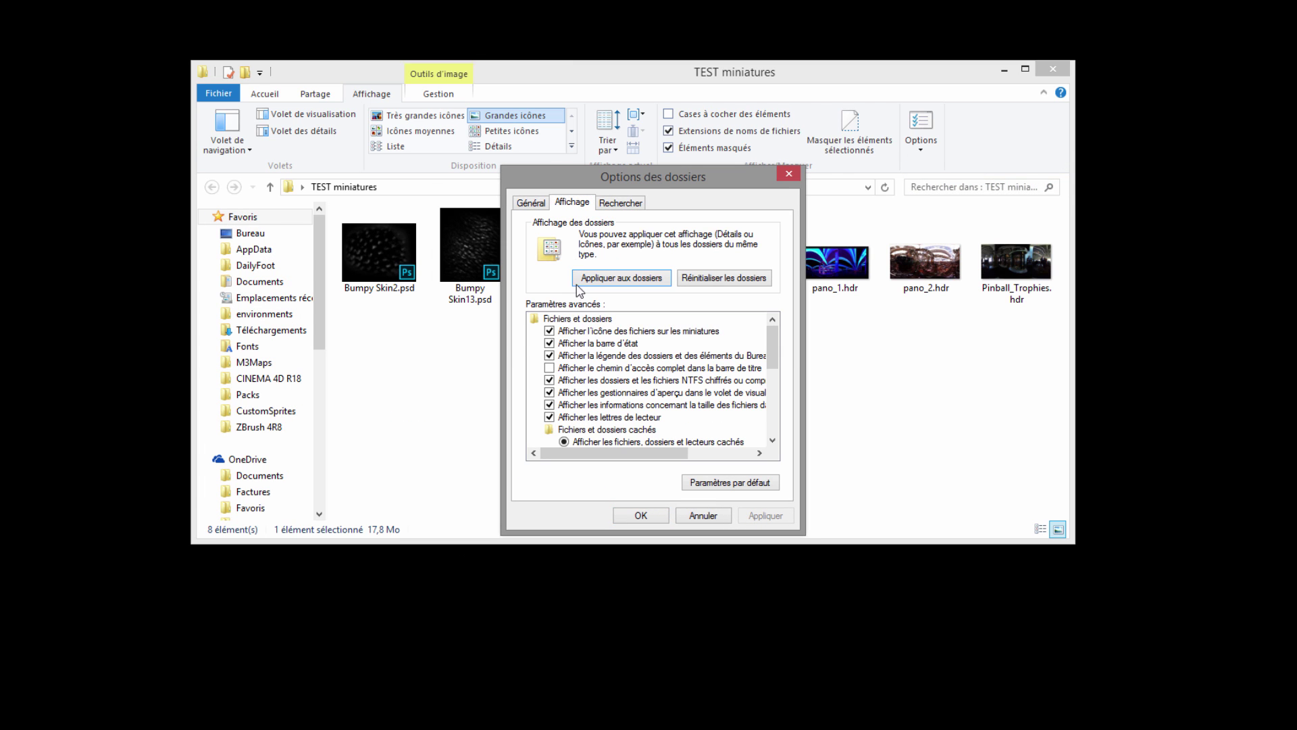
click(548, 331)
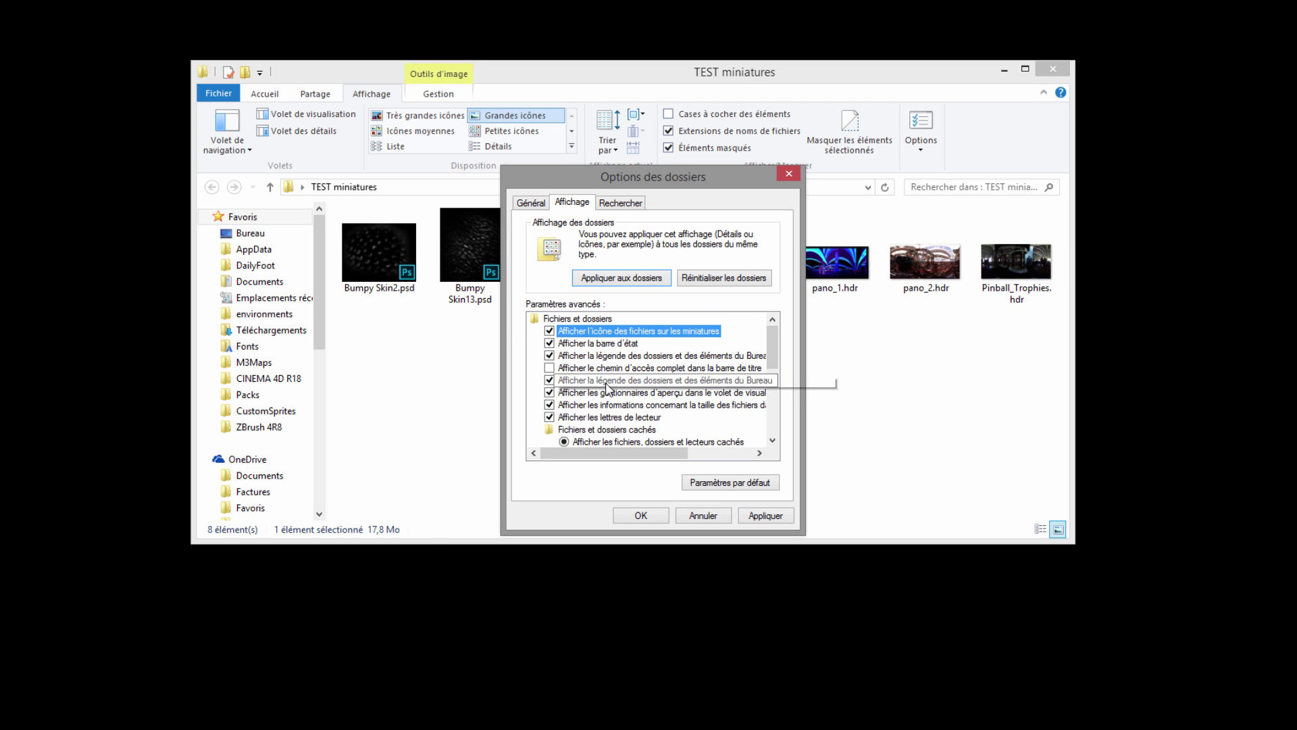
scroll(607, 393, down, 10)
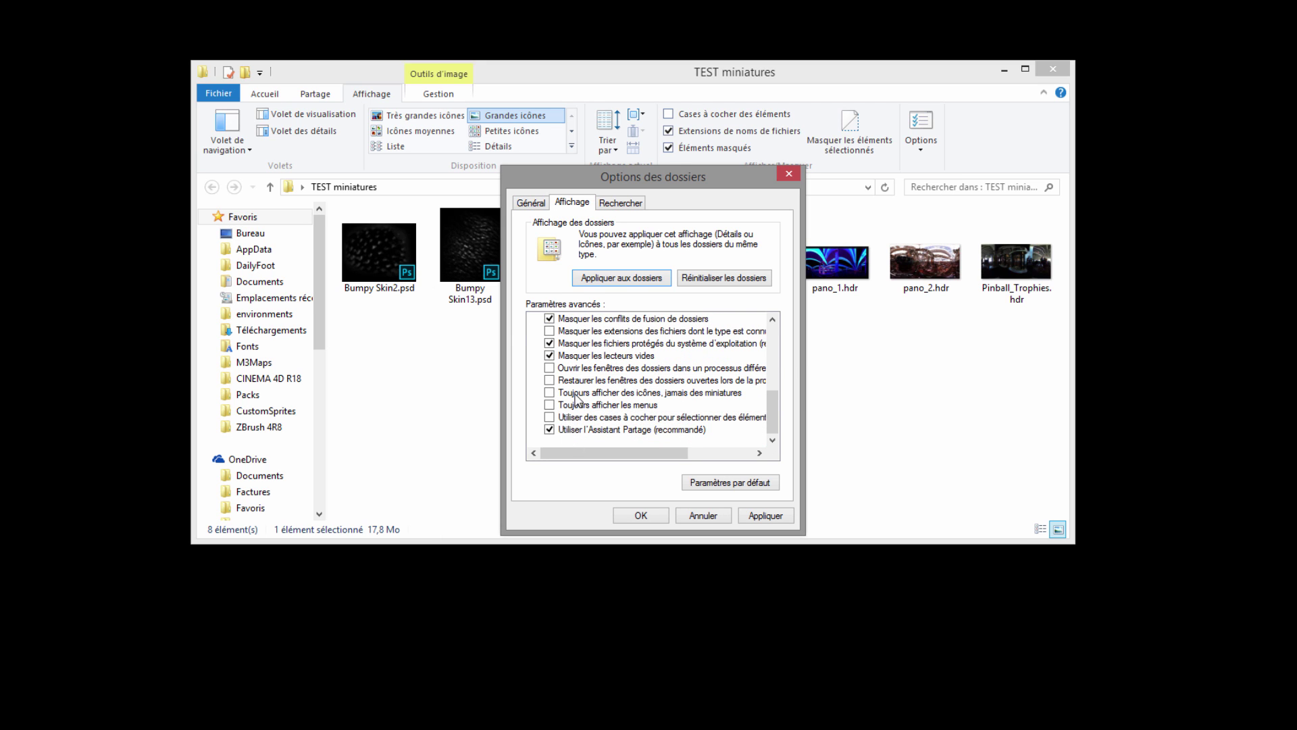
scroll(576, 399, up, 1)
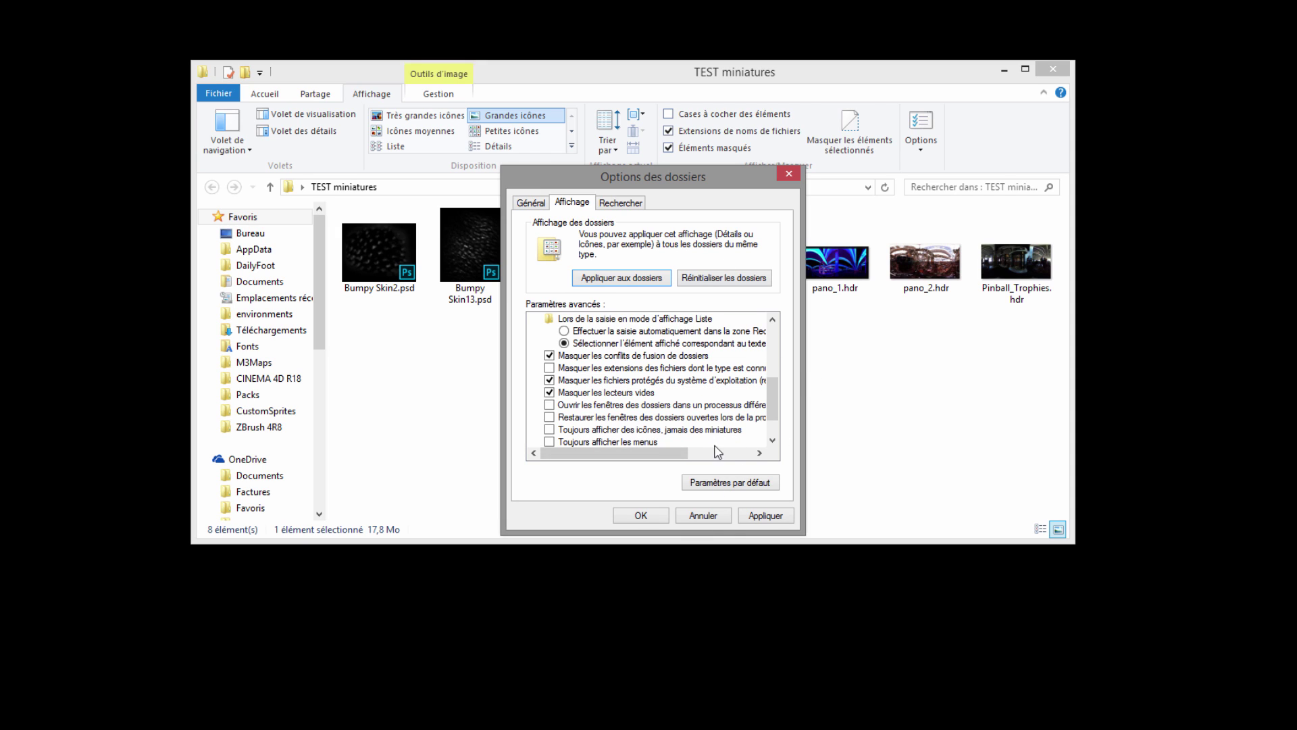
click(703, 516)
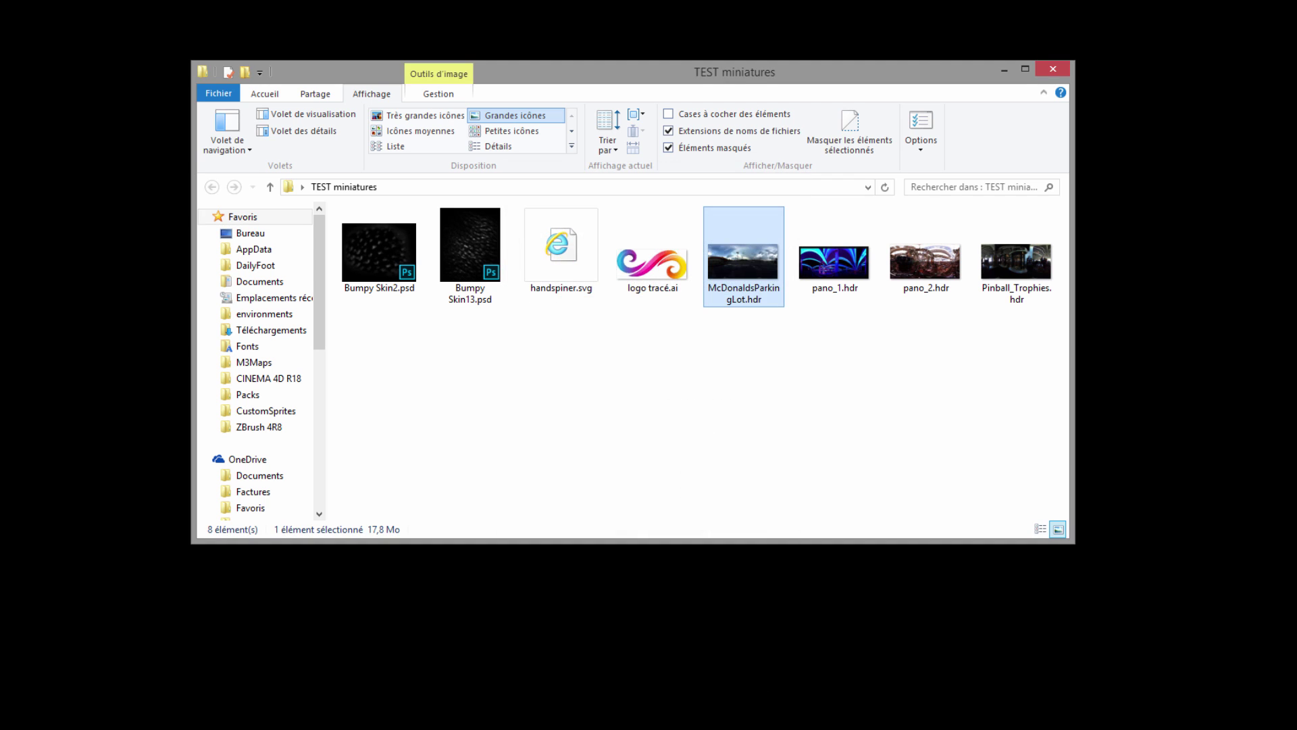
Switch to the browser showing the Particles in motion Facebook page and open the scene image of the JSPlacement post
click(776, 676)
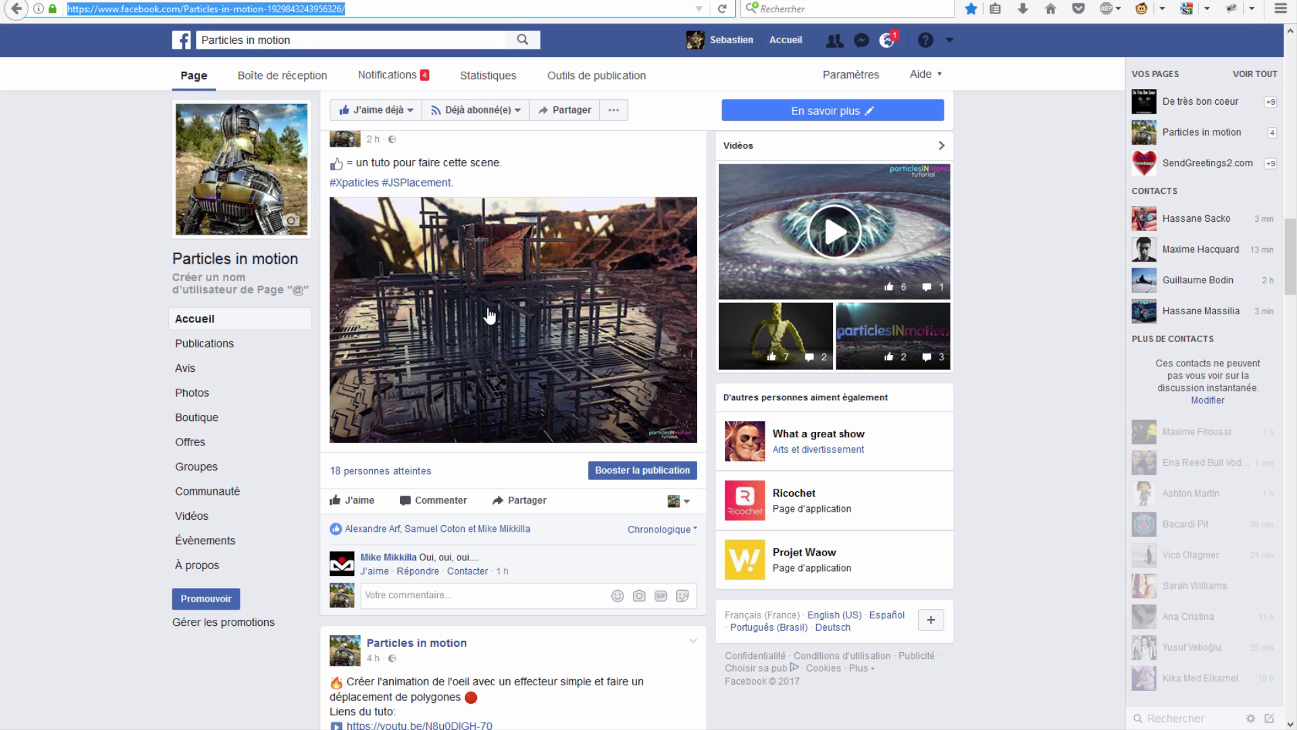
click(490, 316)
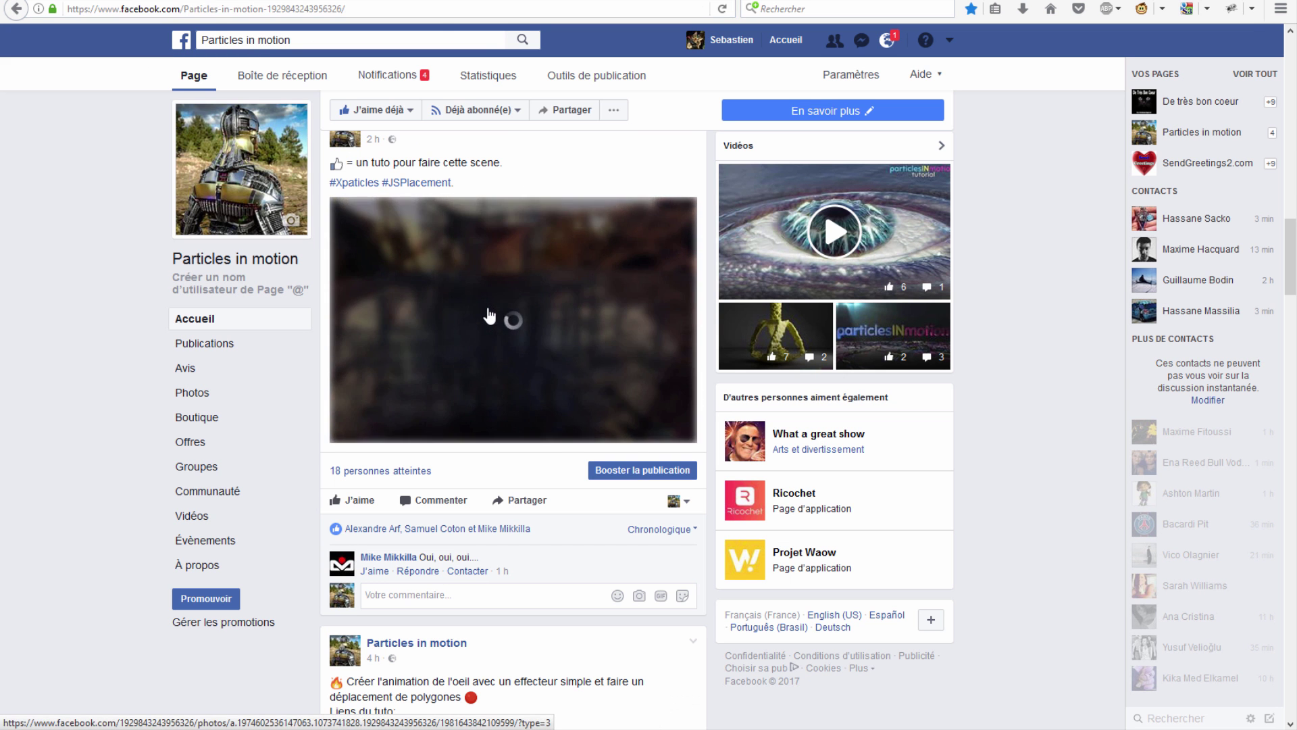